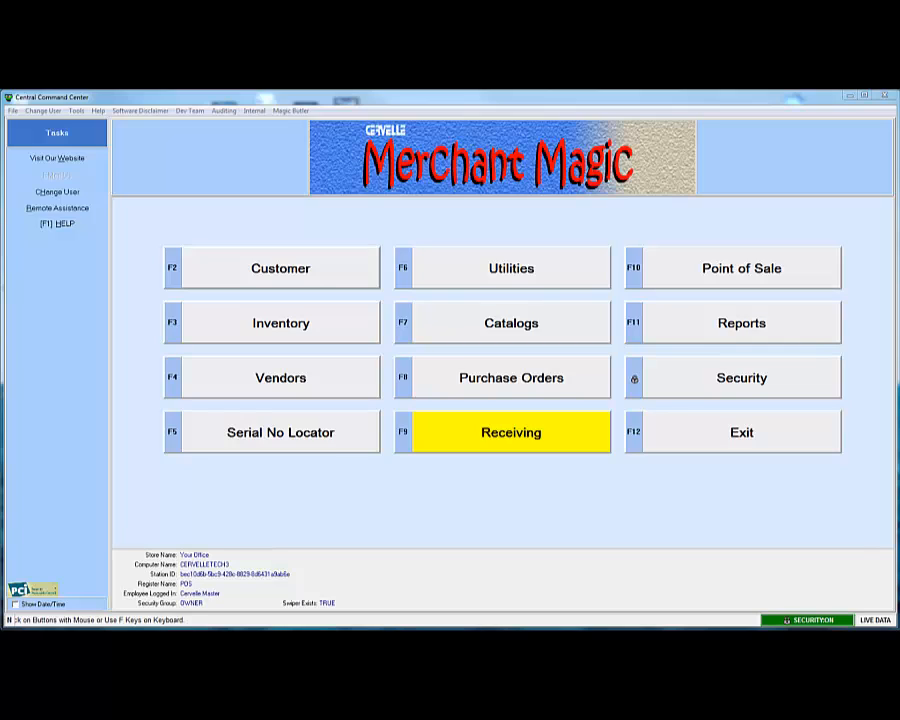
Start Receiving and choose Receive With No Purchase Order to reach the vendor list.
{"action": "left_click", "coordinate": [570, 435]}
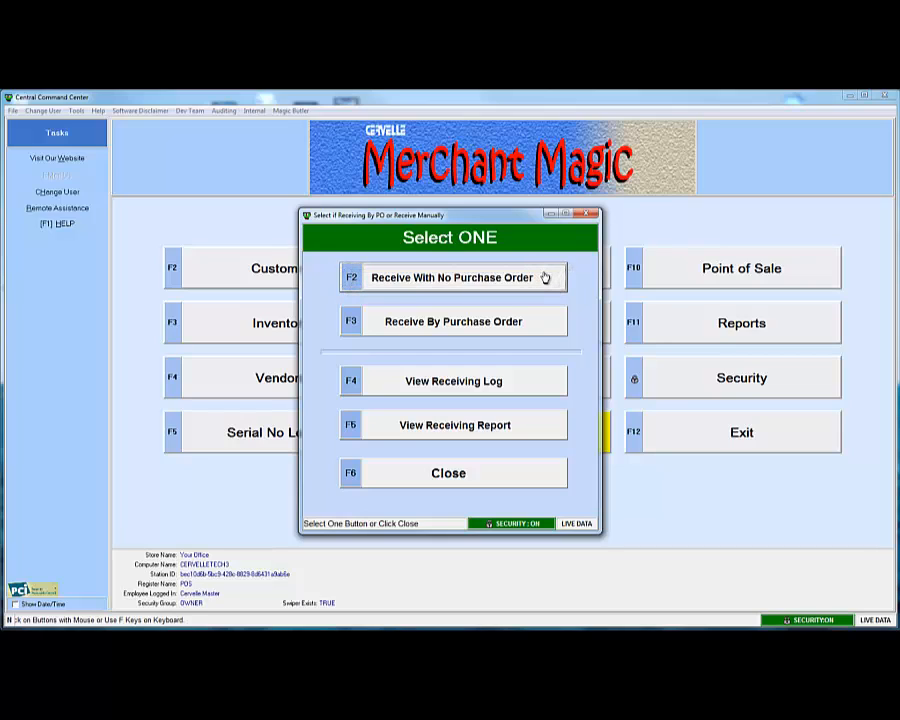
{"action": "left_click", "coordinate": [545, 278]}
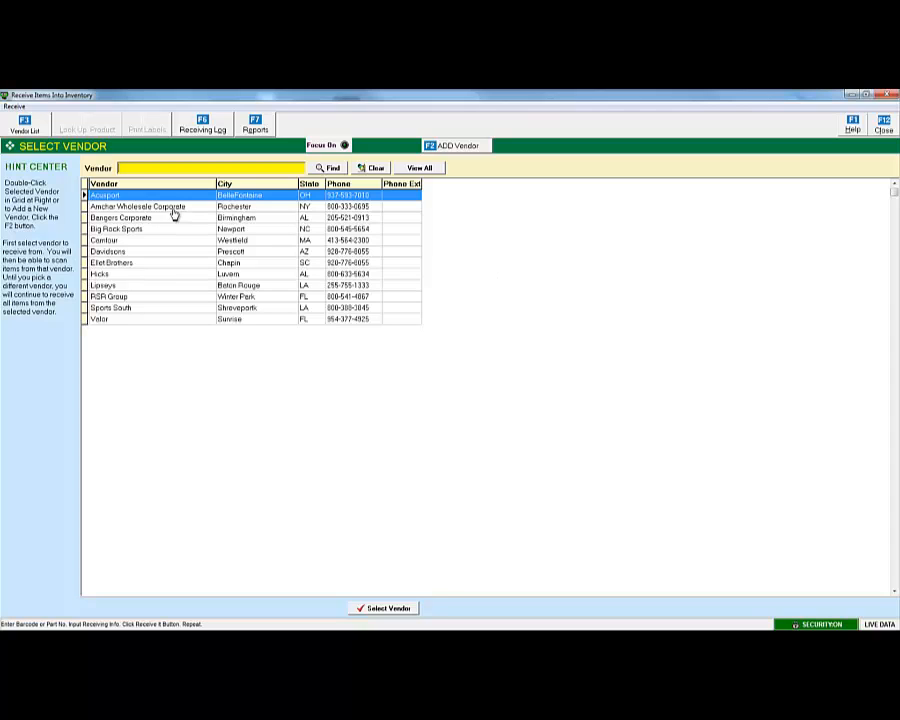
Search vendors for 'rsr group', then clear the search and view all vendors.
{"action": "left_click", "coordinate": [110, 296]}
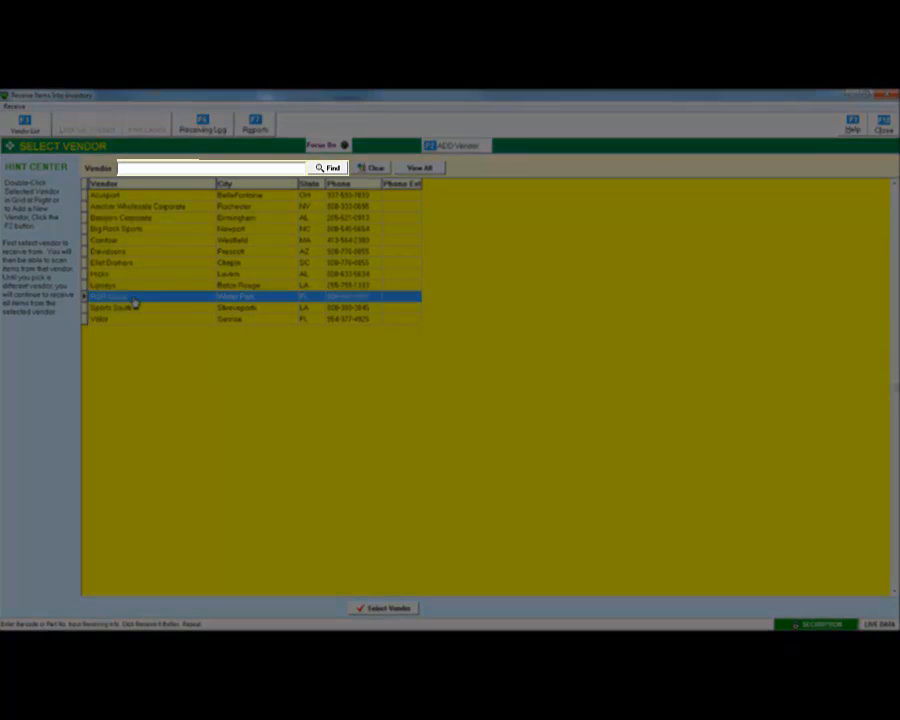
{"action": "type", "text": "rsr group"}
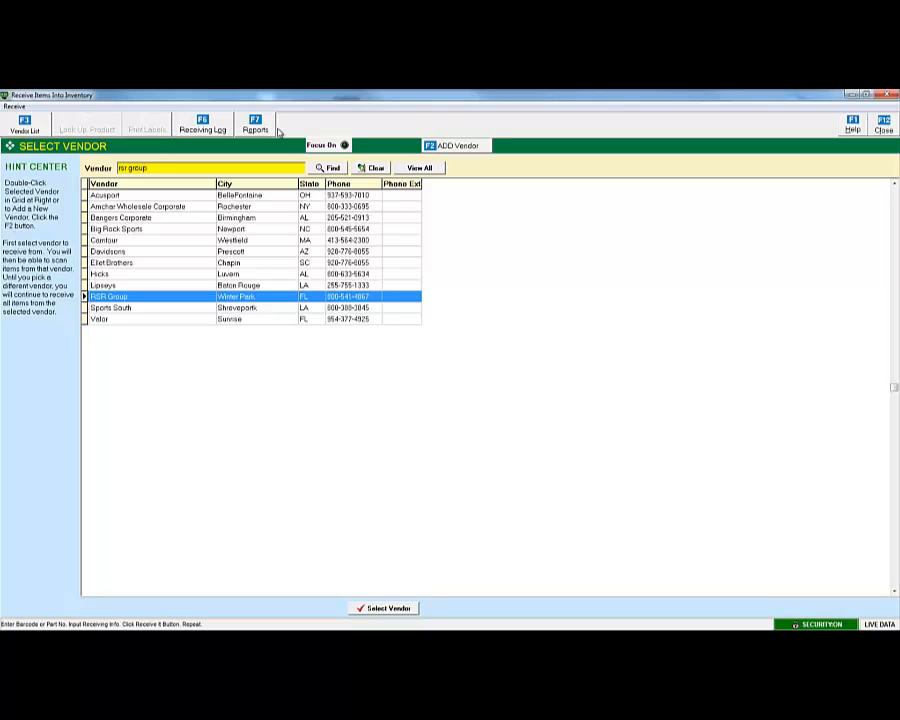
{"action": "left_click", "coordinate": [326, 169]}
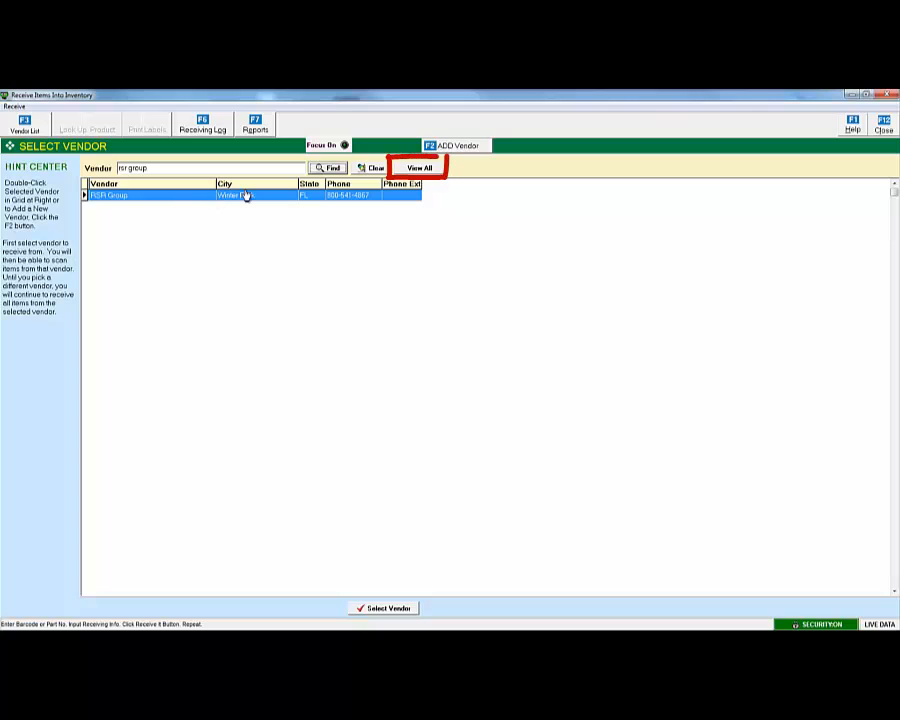
{"action": "left_click", "coordinate": [372, 170]}
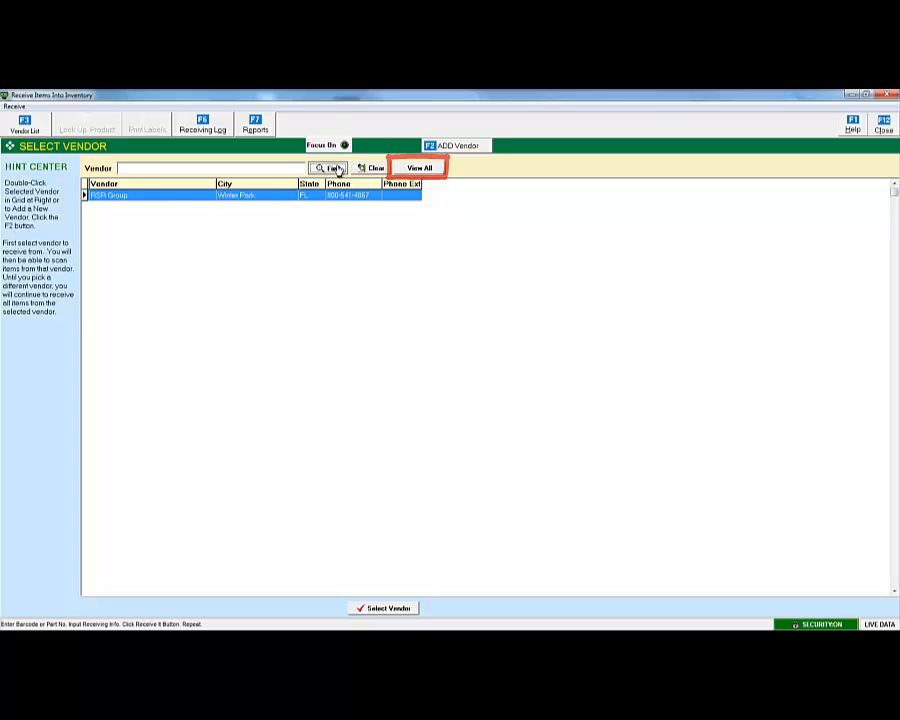
{"action": "left_click", "coordinate": [420, 168]}
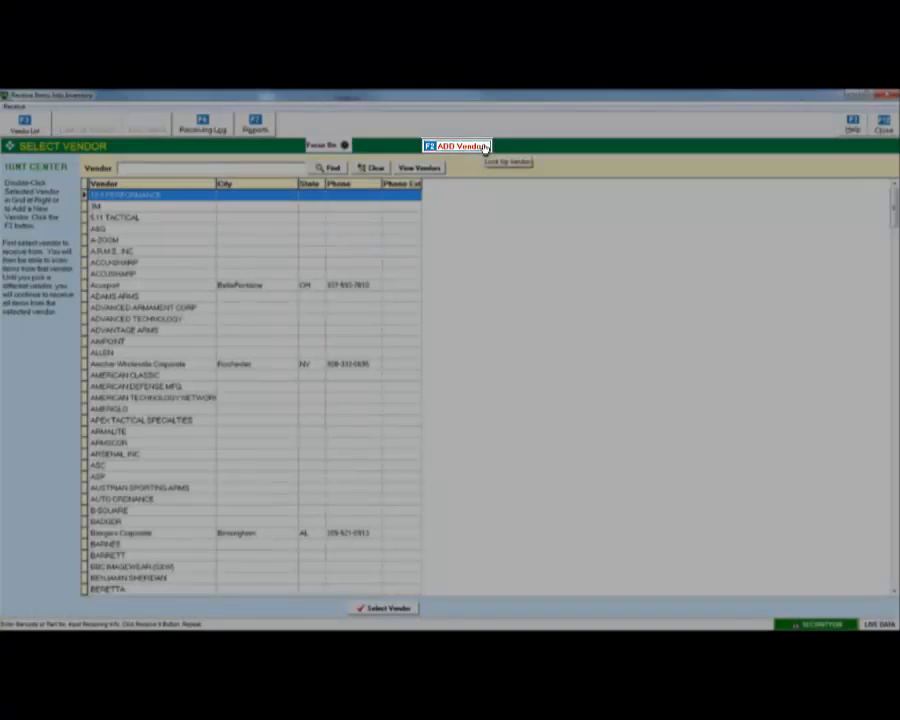
Open and close the ADD Vendor records window, dismissing the Please Select Vendor message.
{"action": "left_click", "coordinate": [456, 146]}
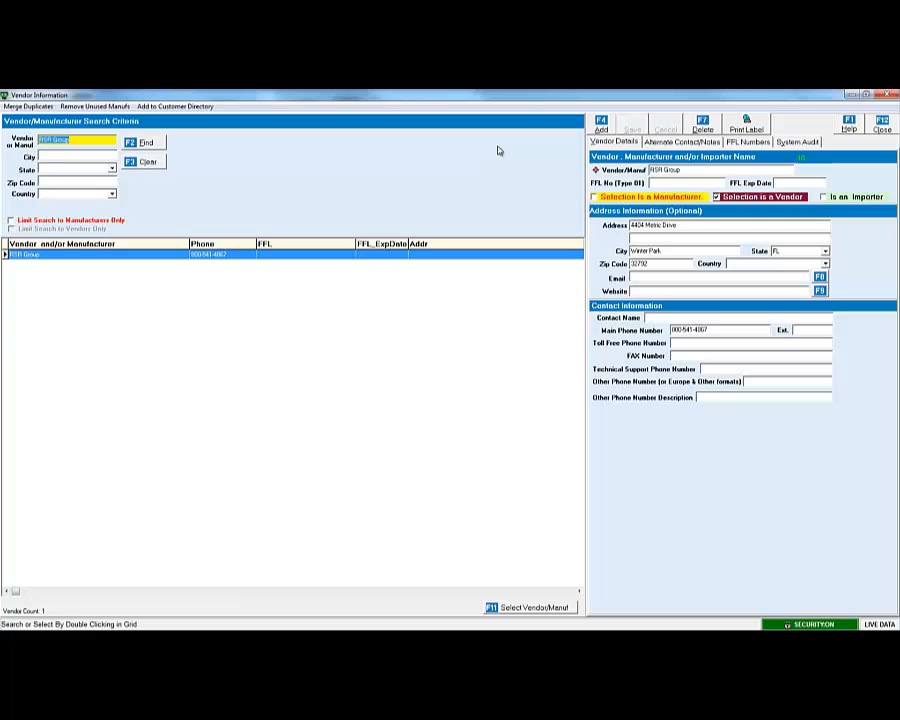
{"action": "left_click", "coordinate": [891, 129]}
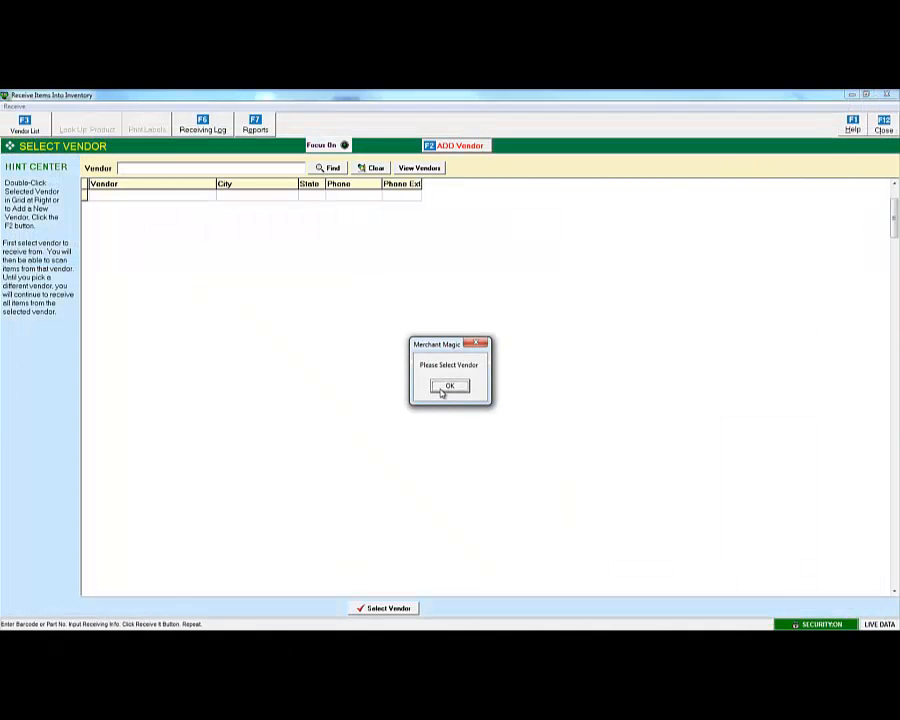
{"action": "key", "text": "Return"}
Search the vendor list for 'rsr' so only RSR Group of Winter Park, FL remains.
{"action": "left_click", "coordinate": [157, 169]}
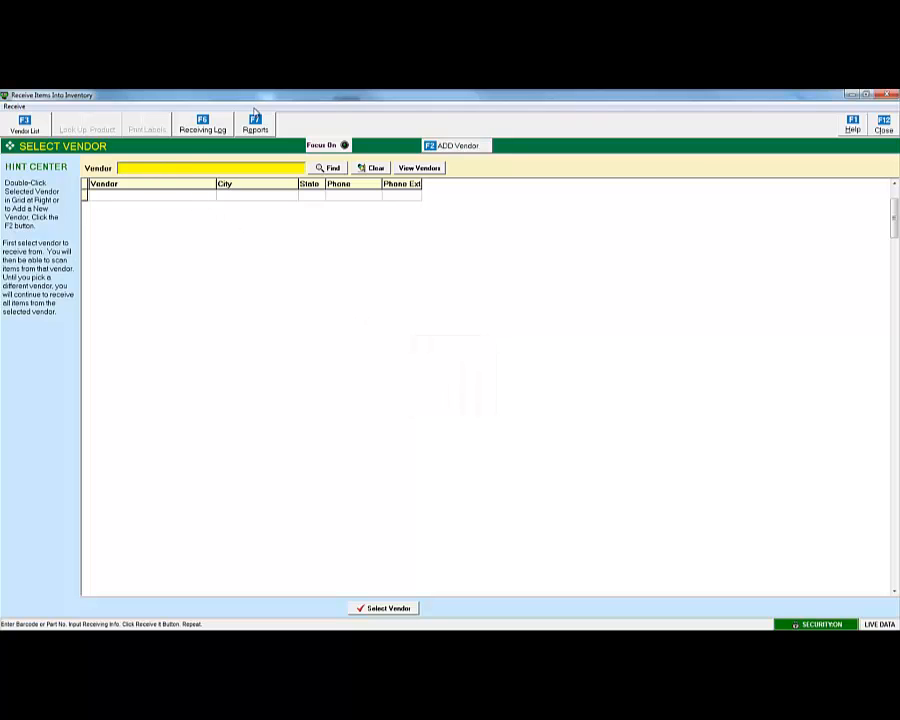
{"action": "type", "text": "rsr"}
{"action": "key", "text": "Return"}
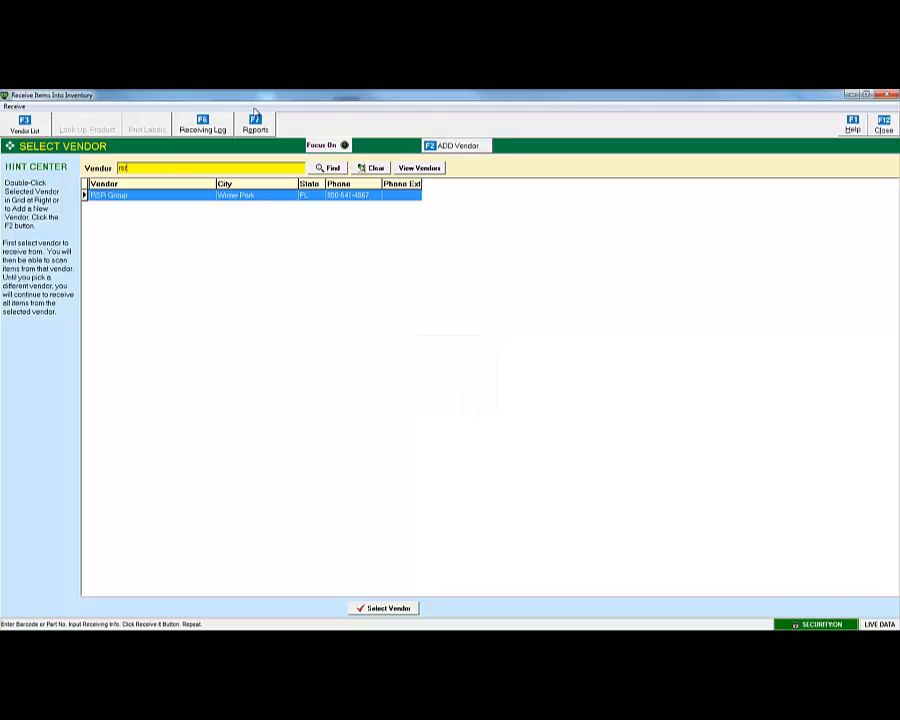
{"action": "double_click", "coordinate": [176, 197]}
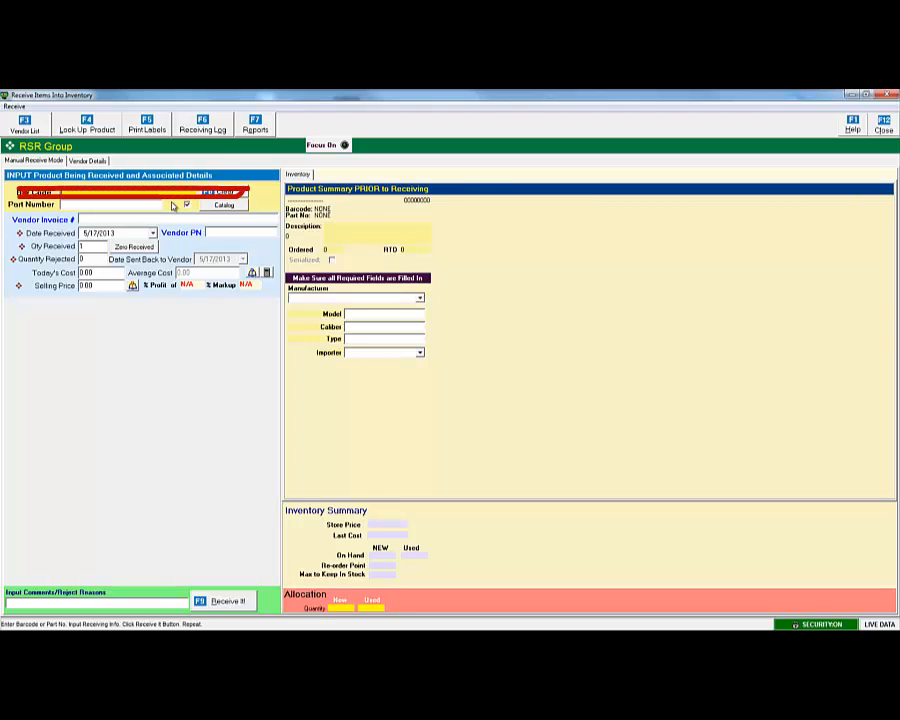
{"action": "left_click", "coordinate": [65, 194]}
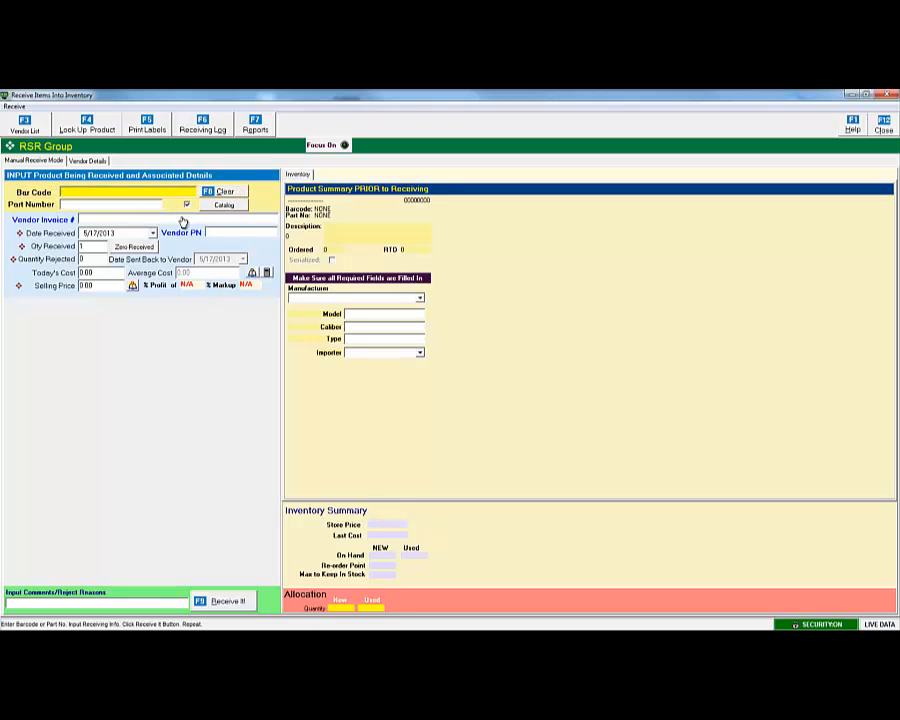
{"action": "type", "text": "022188146493"}
{"action": "key", "text": "Return"}
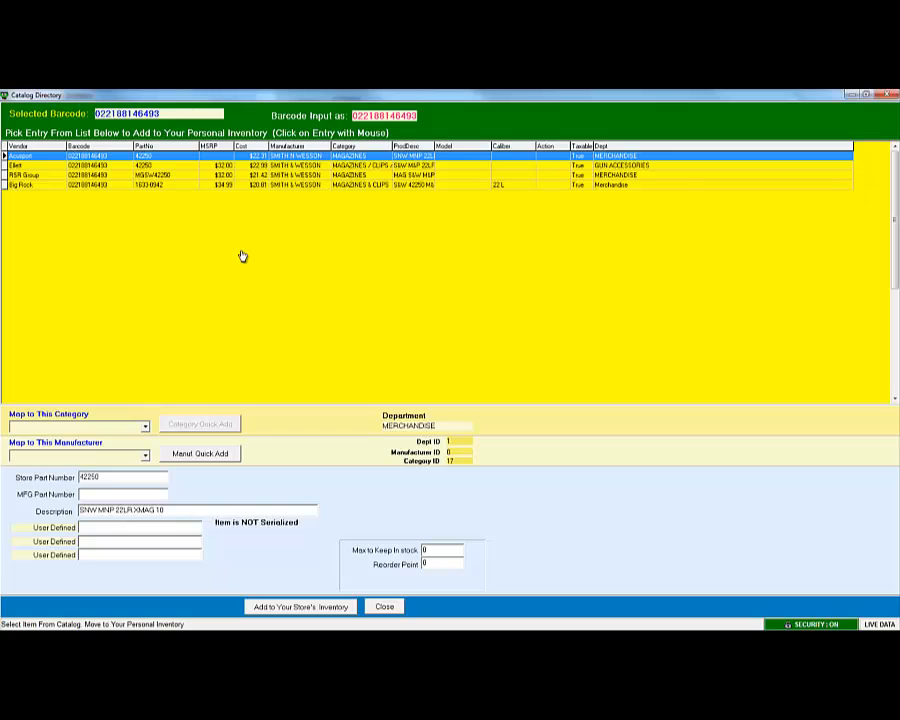
Compare the Acusport, Ellett, RSR Group and Big Rock catalog entries, settling on Ellett.
{"action": "left_click", "coordinate": [31, 166]}
{"action": "left_click", "coordinate": [49, 176]}
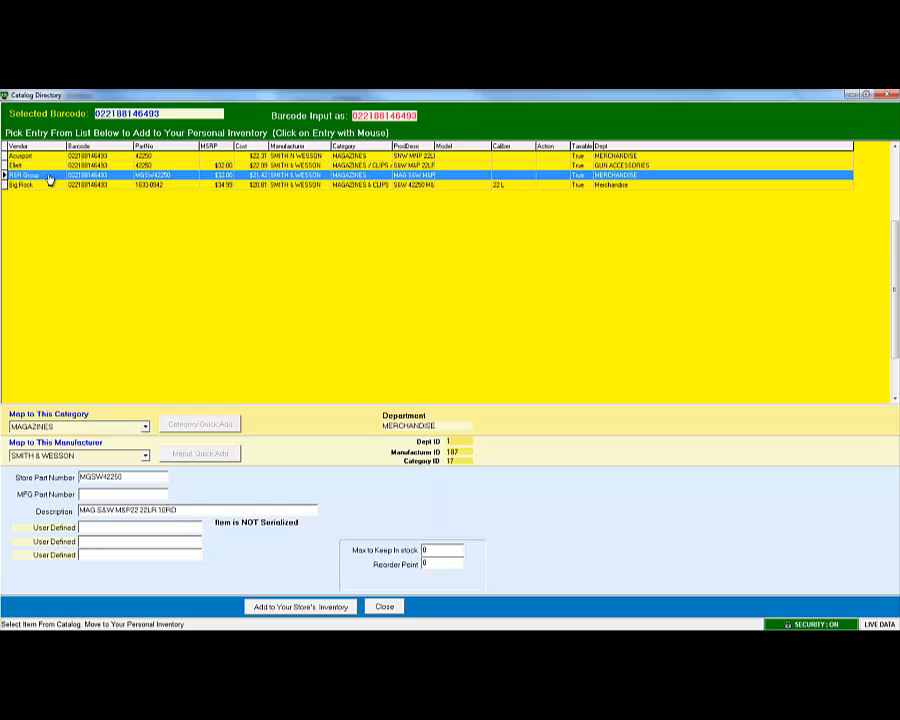
{"action": "left_click", "coordinate": [56, 187]}
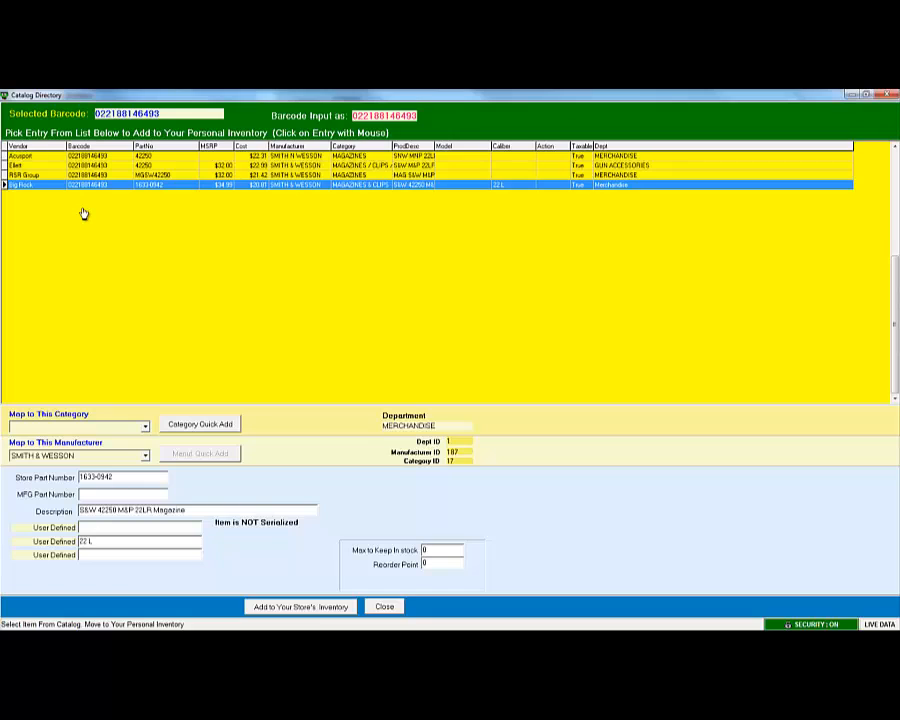
{"action": "left_click", "coordinate": [53, 177]}
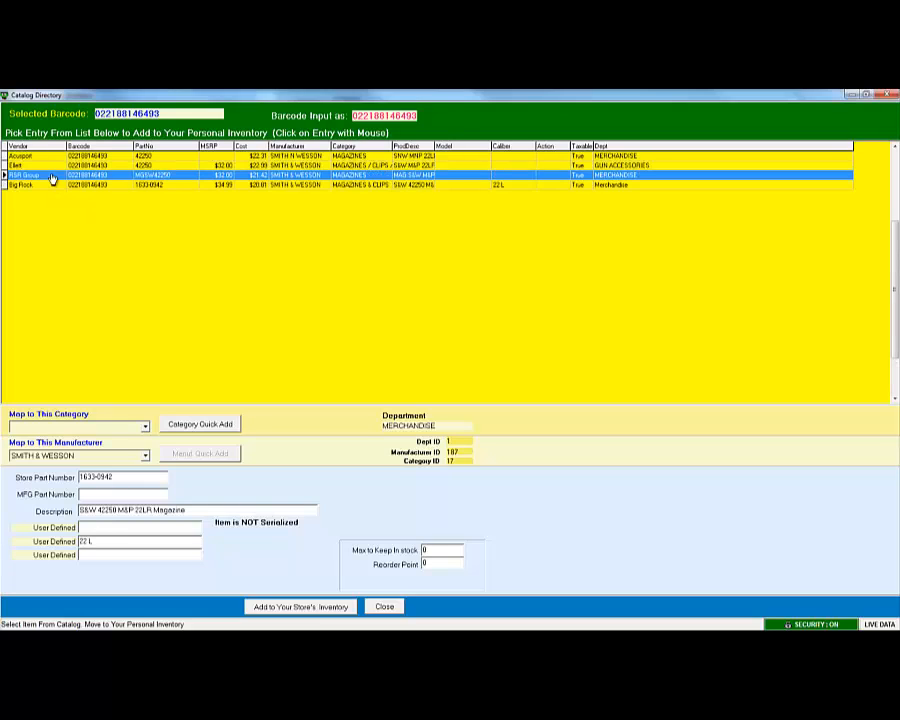
{"action": "left_click", "coordinate": [48, 167]}
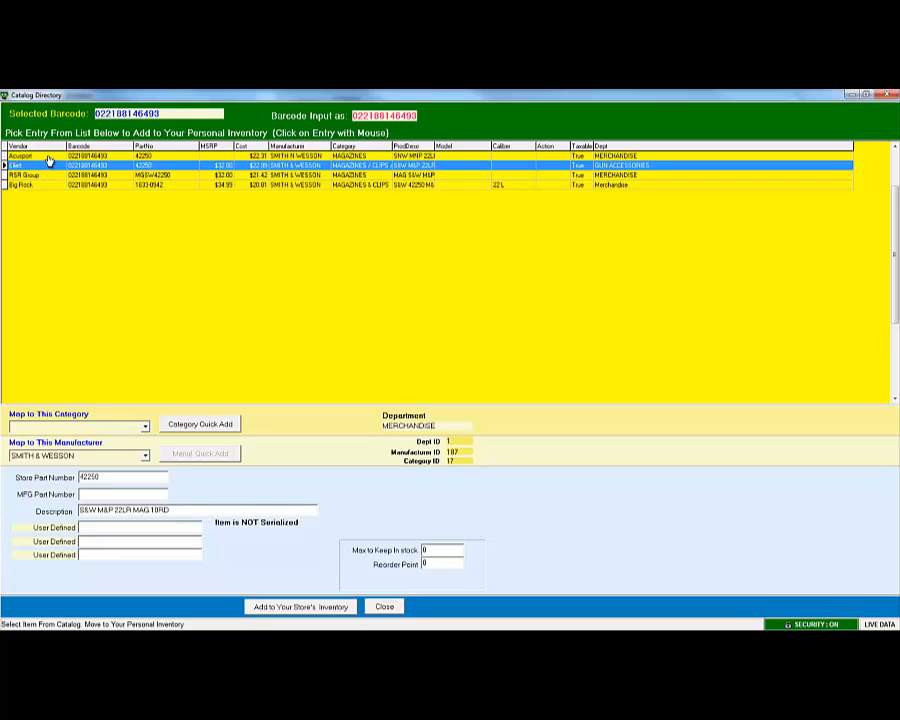
{"action": "left_click", "coordinate": [48, 157]}
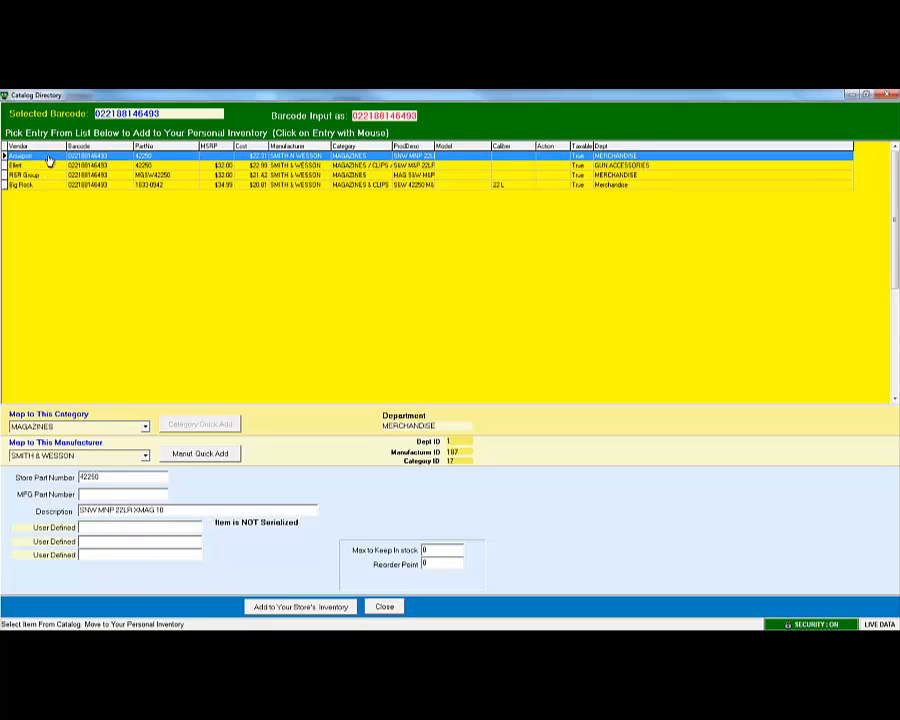
{"action": "left_click", "coordinate": [52, 167]}
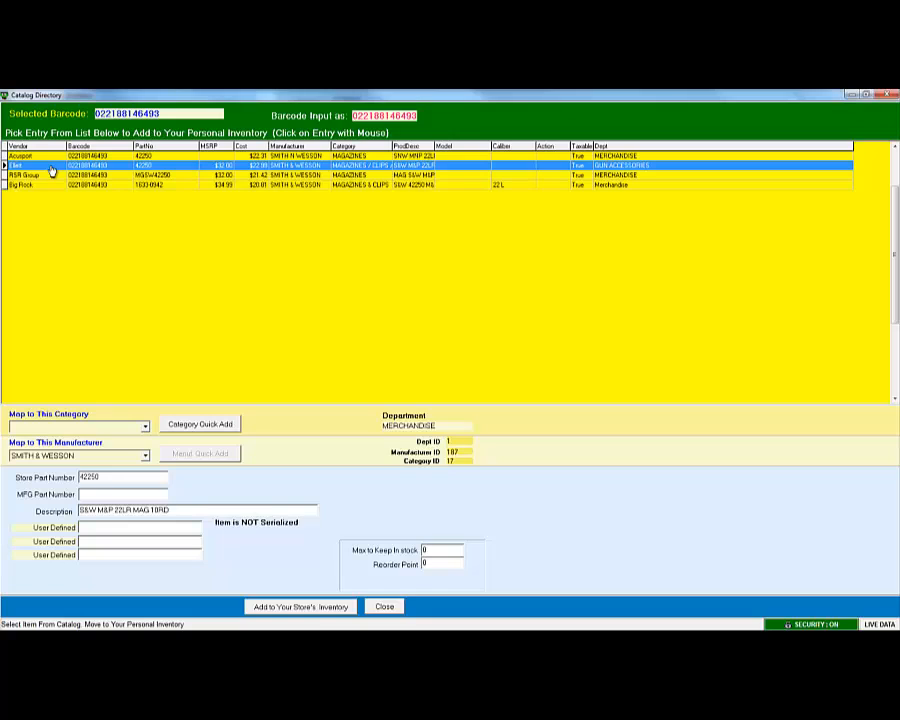
{"action": "left_click", "coordinate": [52, 176]}
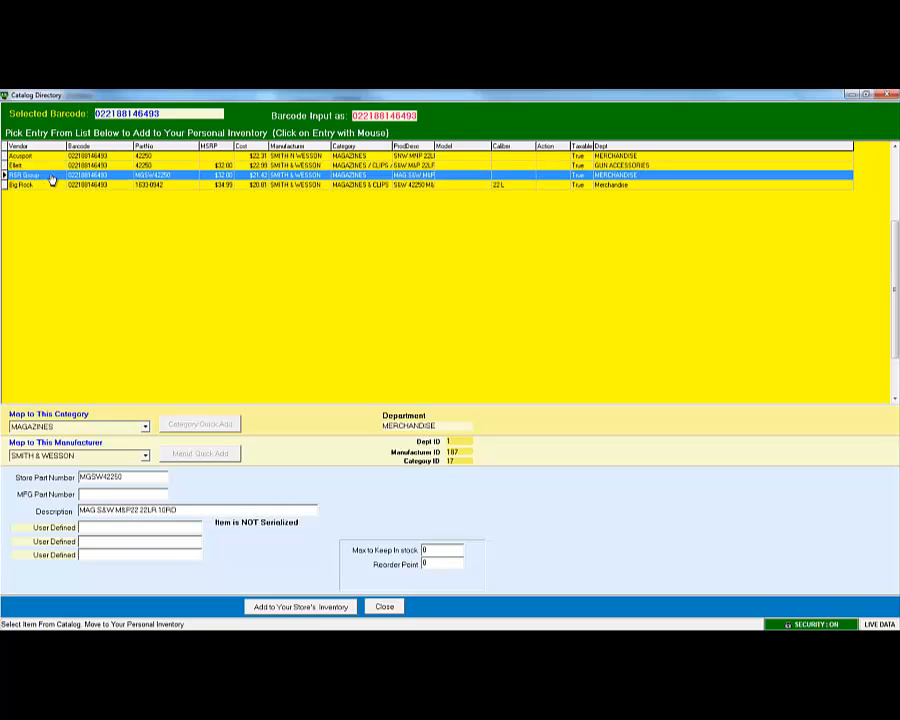
{"action": "left_click", "coordinate": [50, 167]}
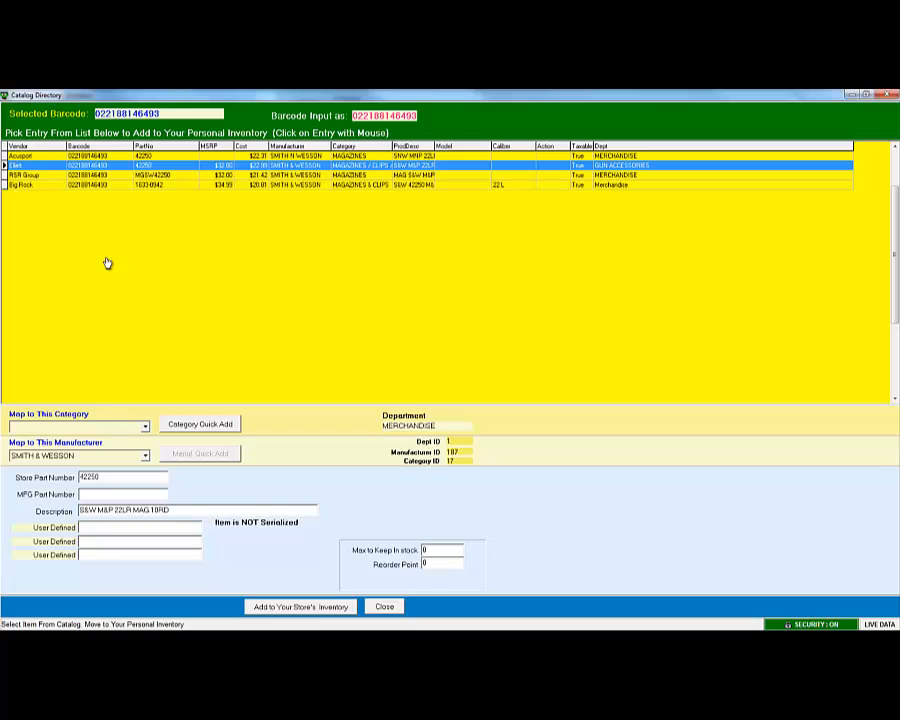
Map the Ellett S&W M&P 22LR magazine entry to the MAGAZINES category.
{"action": "left_click", "coordinate": [145, 427]}
{"action": "scroll", "coordinate": [145, 484], "scroll_direction": "down", "scroll_amount": 2}
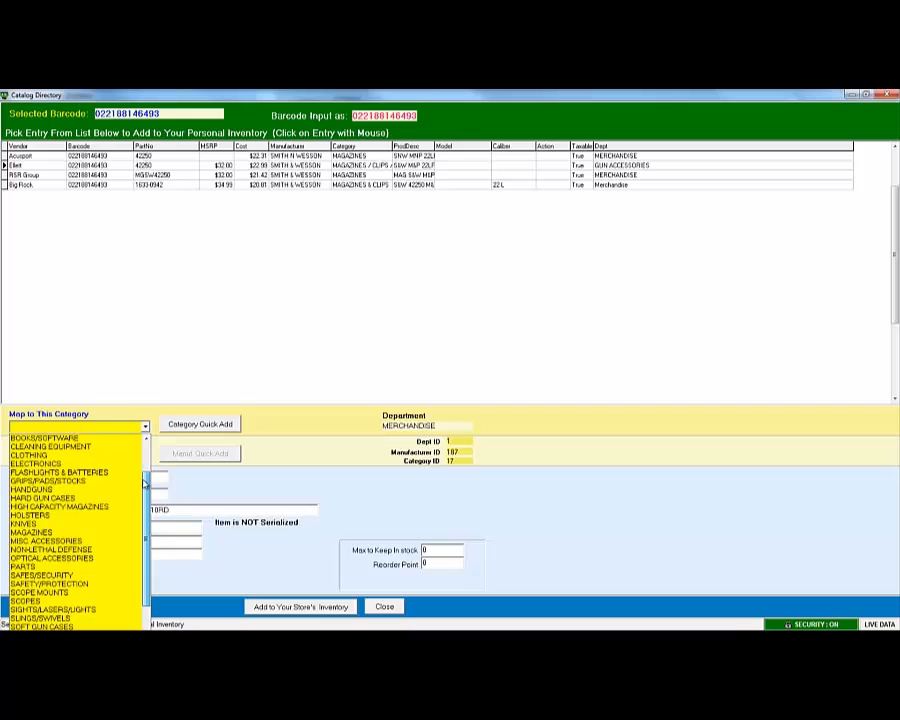
{"action": "left_click", "coordinate": [60, 533]}
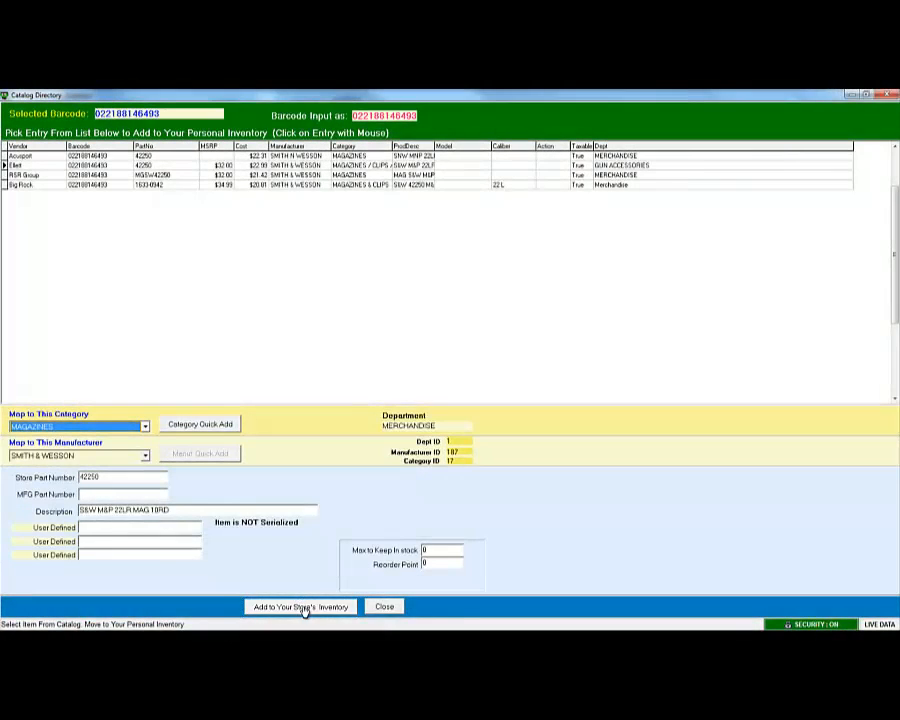
Add the S&W magazine, part 42250, to the store's inventory.
{"action": "left_click", "coordinate": [305, 608]}
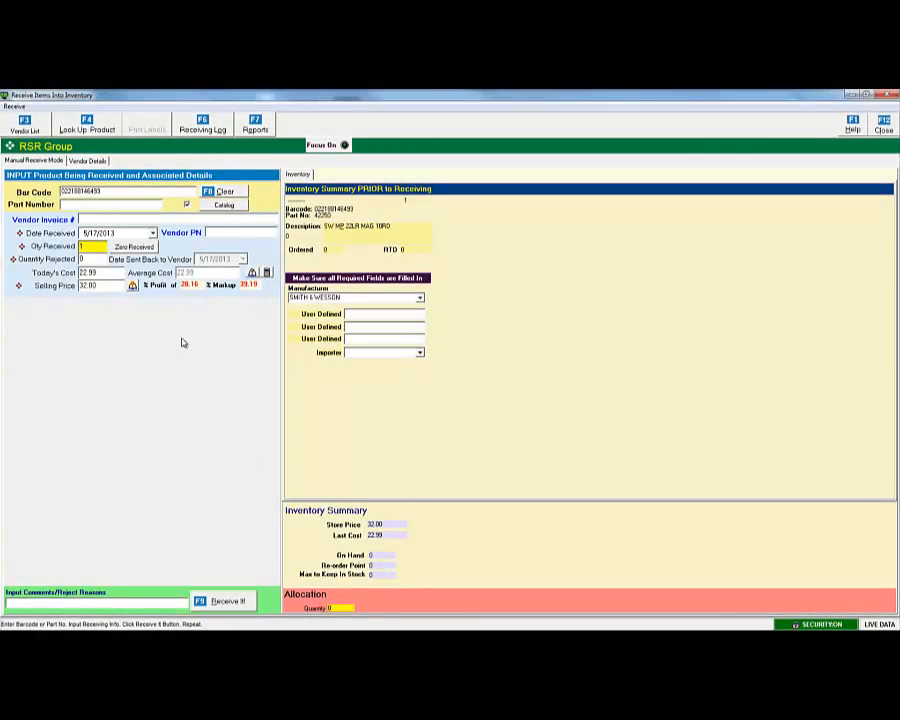
Pick May 14, 2013 as the date received from the calendar.
{"action": "left_click", "coordinate": [153, 233]}
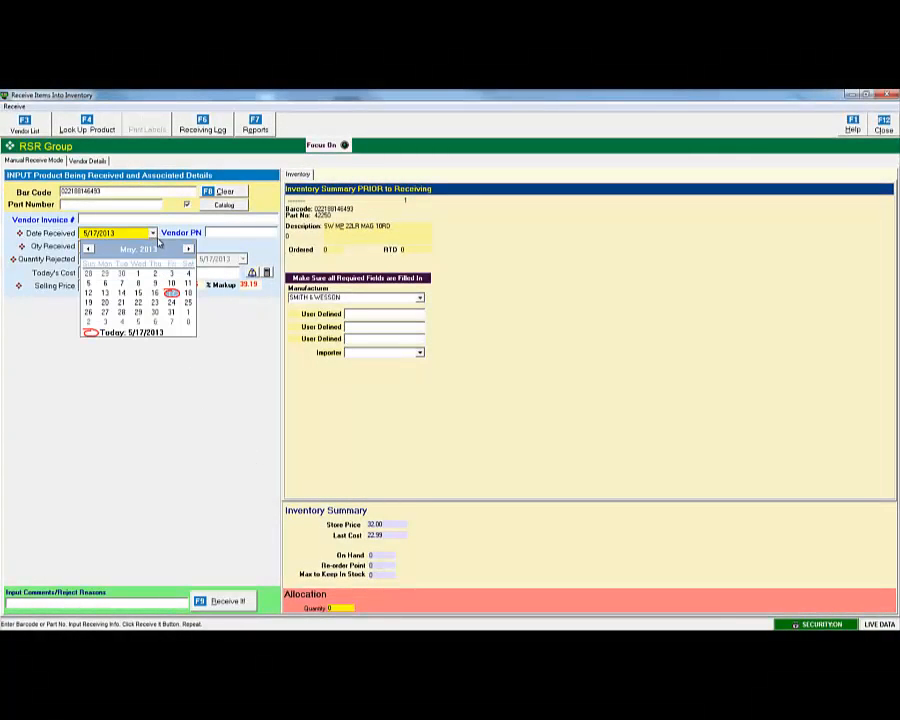
{"action": "left_click", "coordinate": [121, 292]}
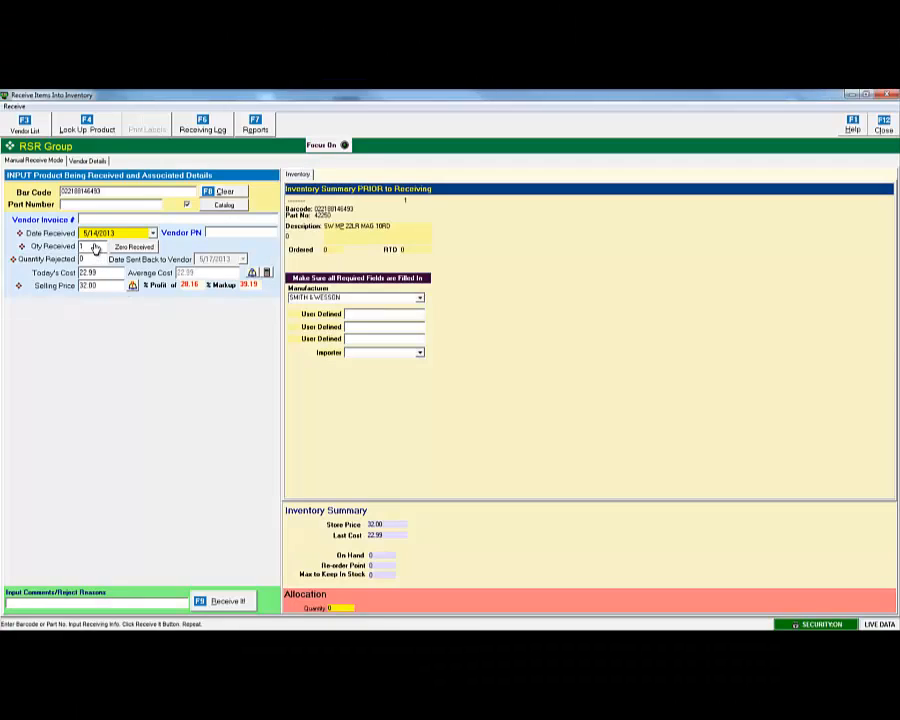
Enter 5 as the quantity received for part 42250.
{"action": "left_click", "coordinate": [92, 247]}
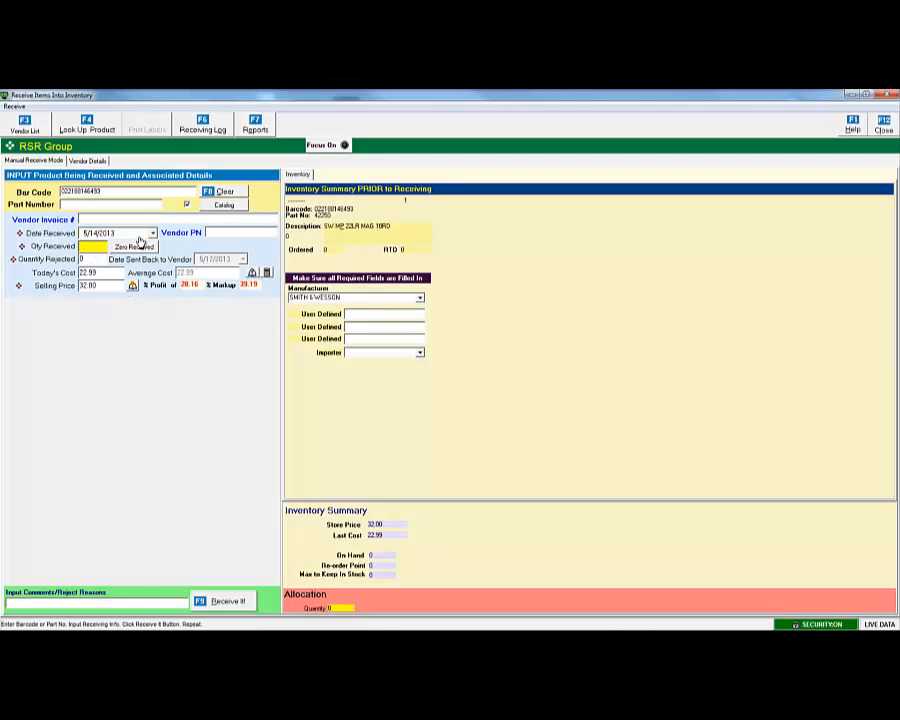
{"action": "type", "text": "5"}
Replace today's cost of 22.99 with 15 for part 42250.
{"action": "left_click", "coordinate": [115, 272]}
{"action": "key", "text": "BackSpace"}
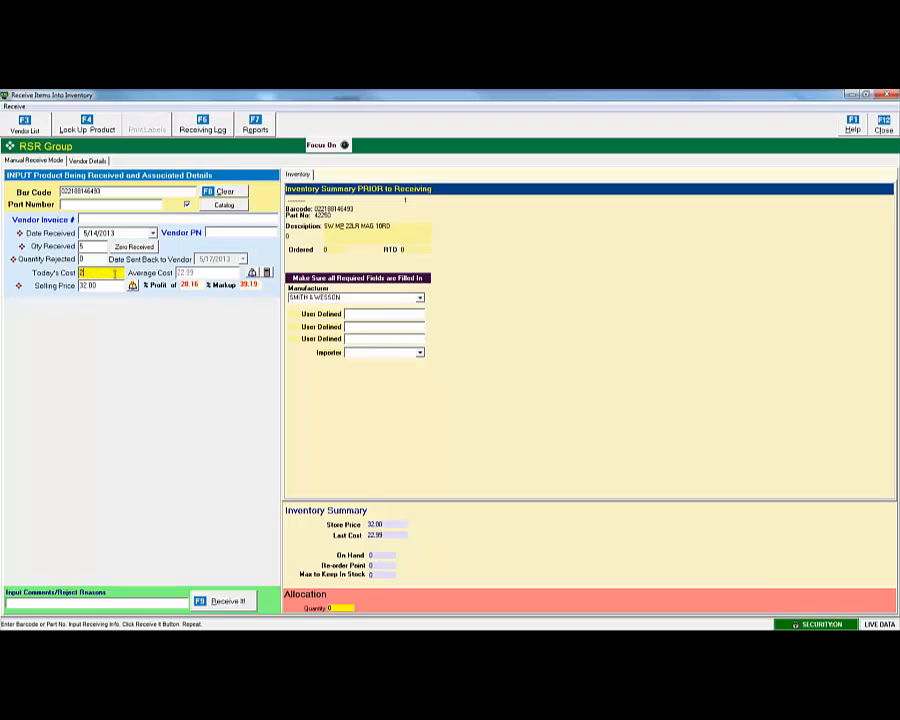
{"action": "type", "text": "15"}
Commit today's cost of 15.00 and receive the 5 magazines into inventory.
{"action": "left_click", "coordinate": [107, 287]}
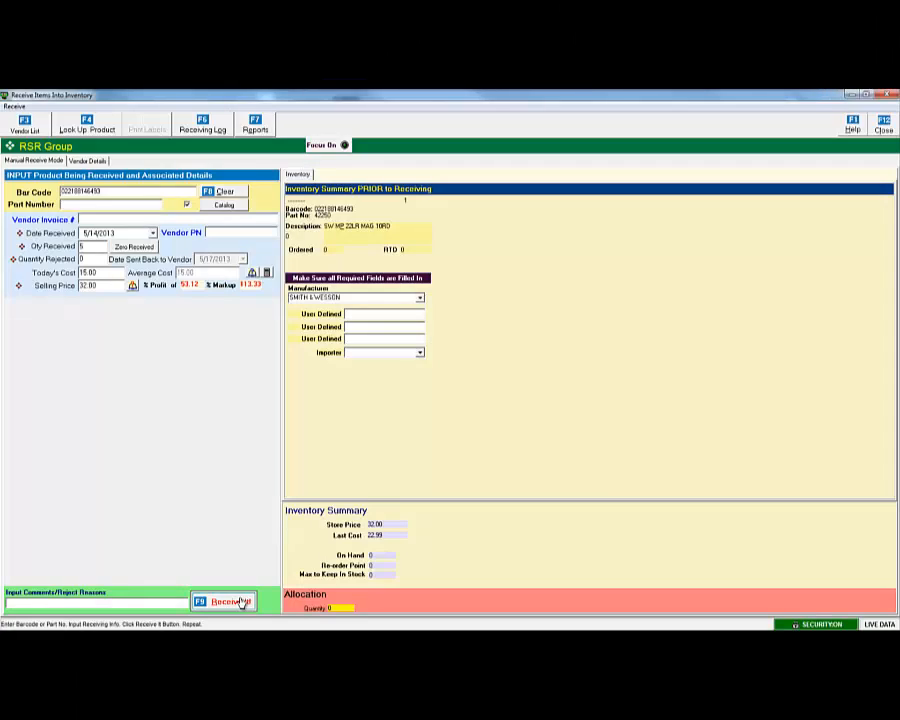
{"action": "left_click", "coordinate": [241, 602]}
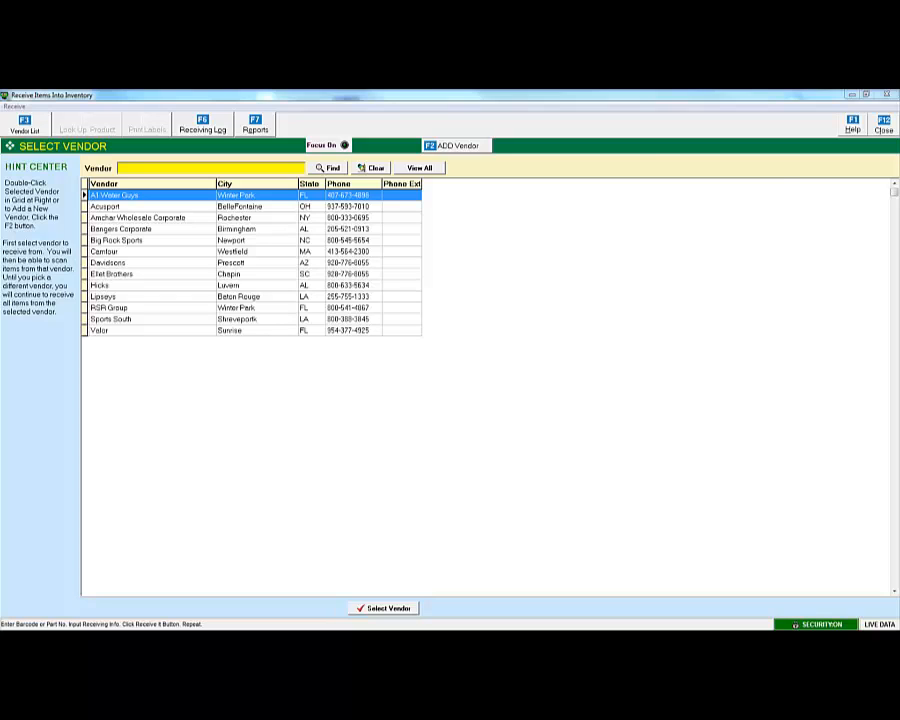
Begin receiving from A1 Water Guys and enter barcode 123456789 for the new item.
{"action": "double_click", "coordinate": [178, 197]}
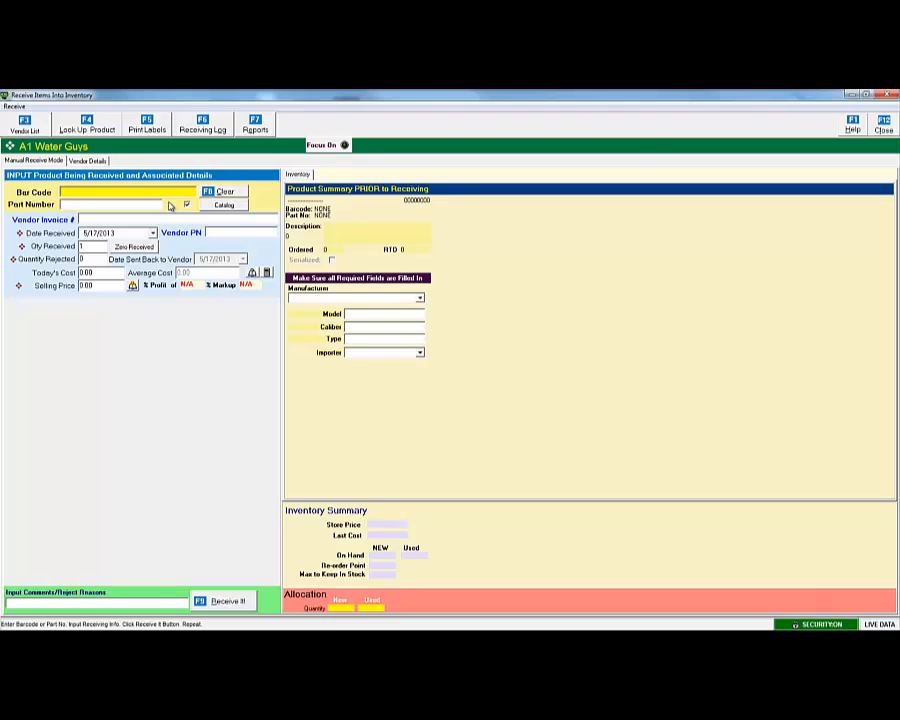
{"action": "type", "text": "123456789"}
Quick-add the item with part number 123456789 copied from the barcode and description 'Bottle of Water, Spring'.
{"action": "key", "text": "Return"}
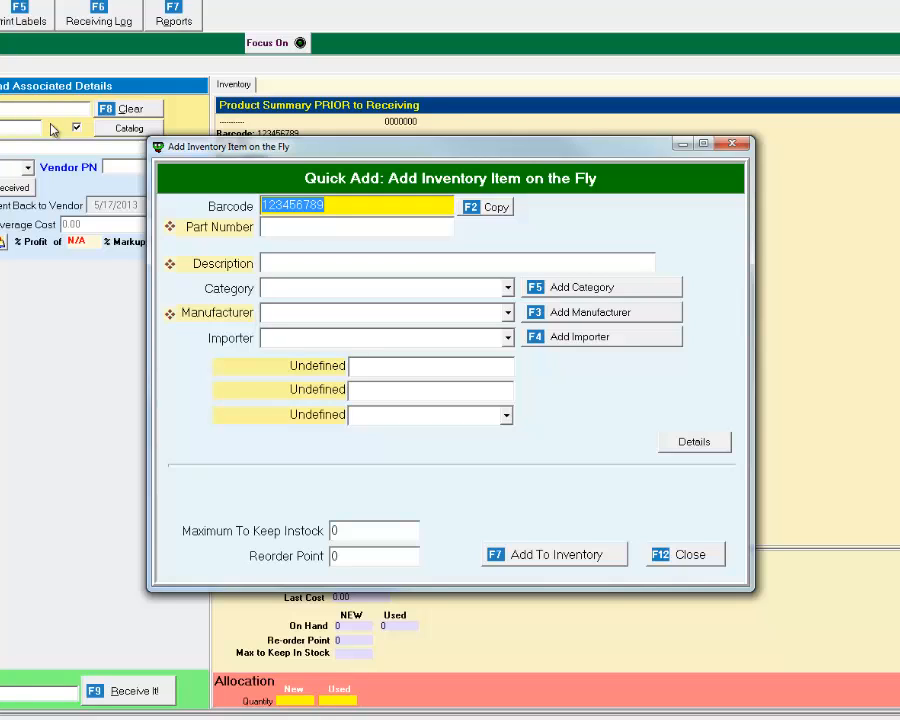
{"action": "left_click", "coordinate": [498, 212]}
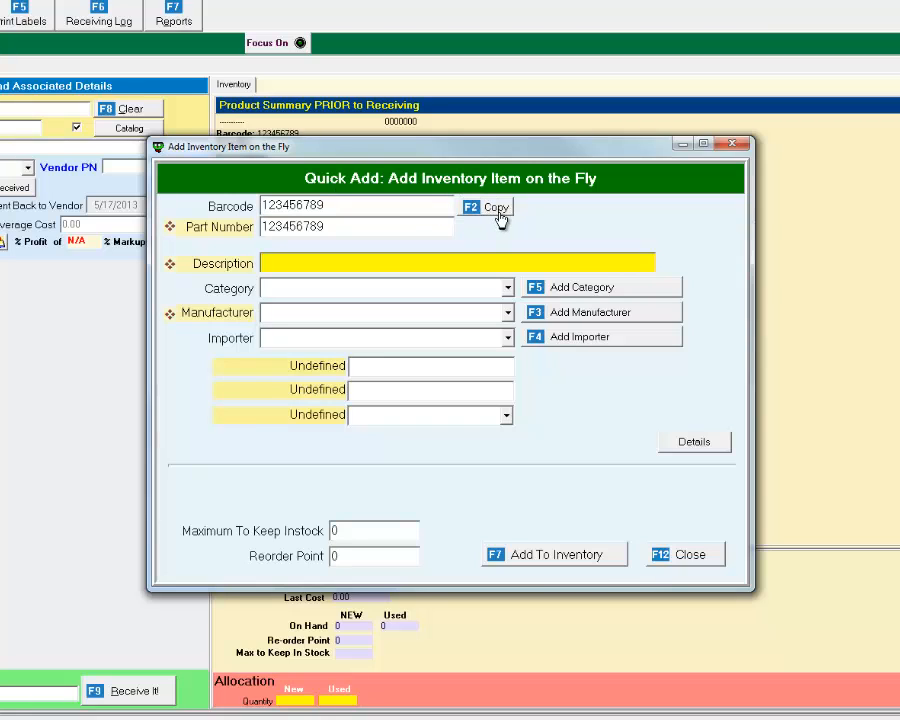
{"action": "type", "text": "Bottle of Water, Spring"}
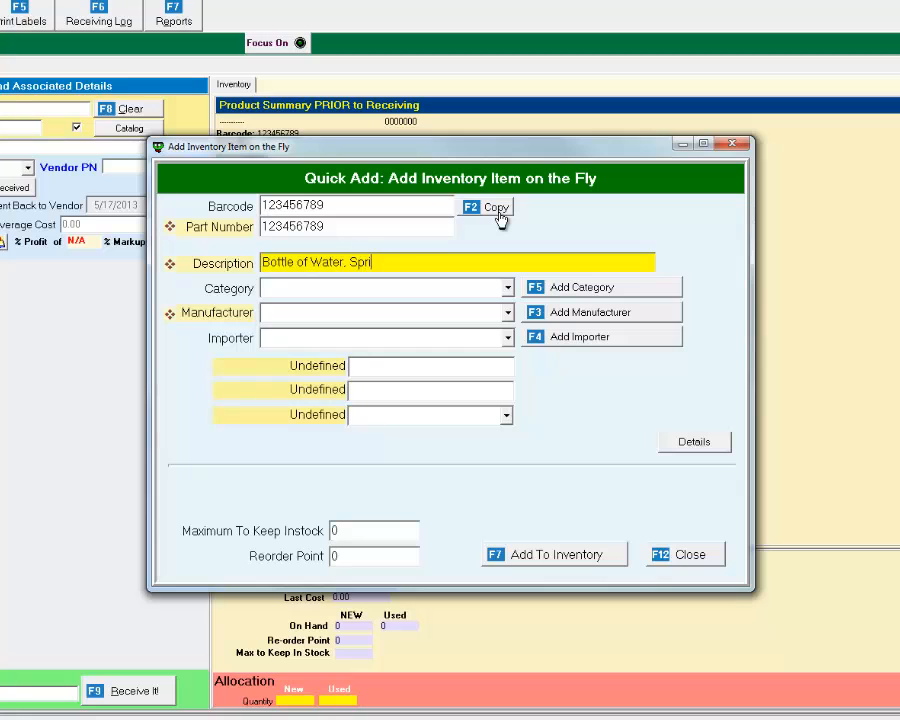
Create a SNACKS category under a new SNACKS department and assign it to the water bottle.
{"action": "left_click", "coordinate": [634, 290]}
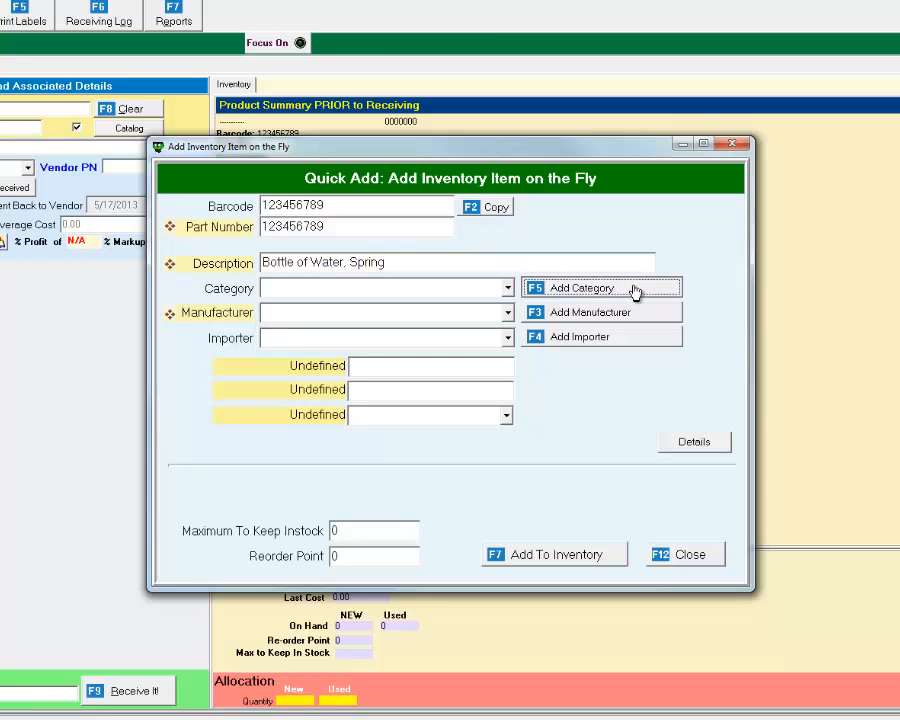
{"action": "type", "text": "SNACKS"}
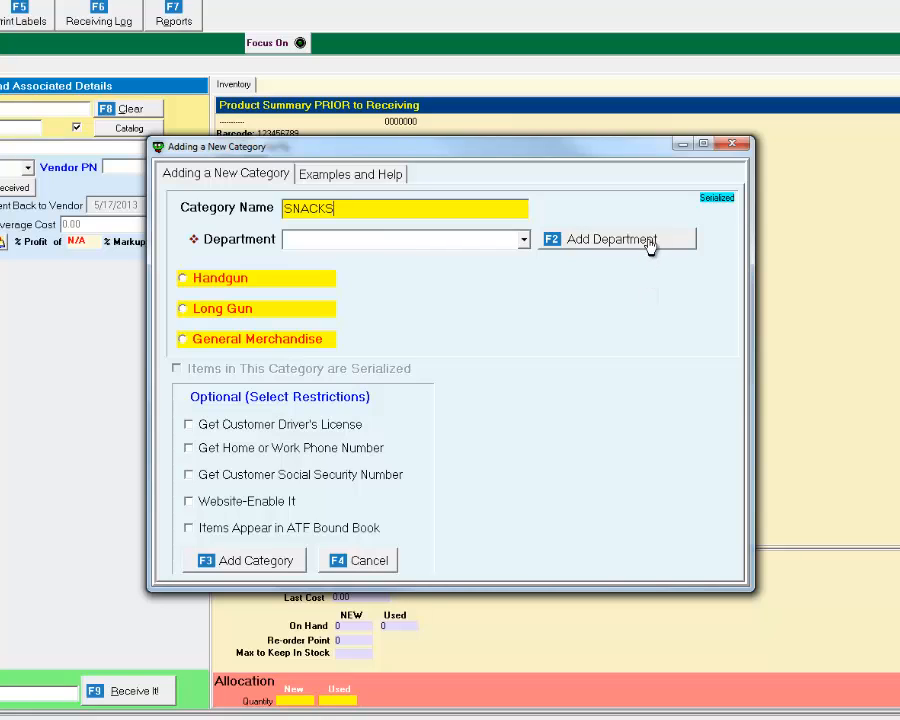
{"action": "left_click", "coordinate": [652, 244]}
{"action": "type", "text": "SNACKS"}
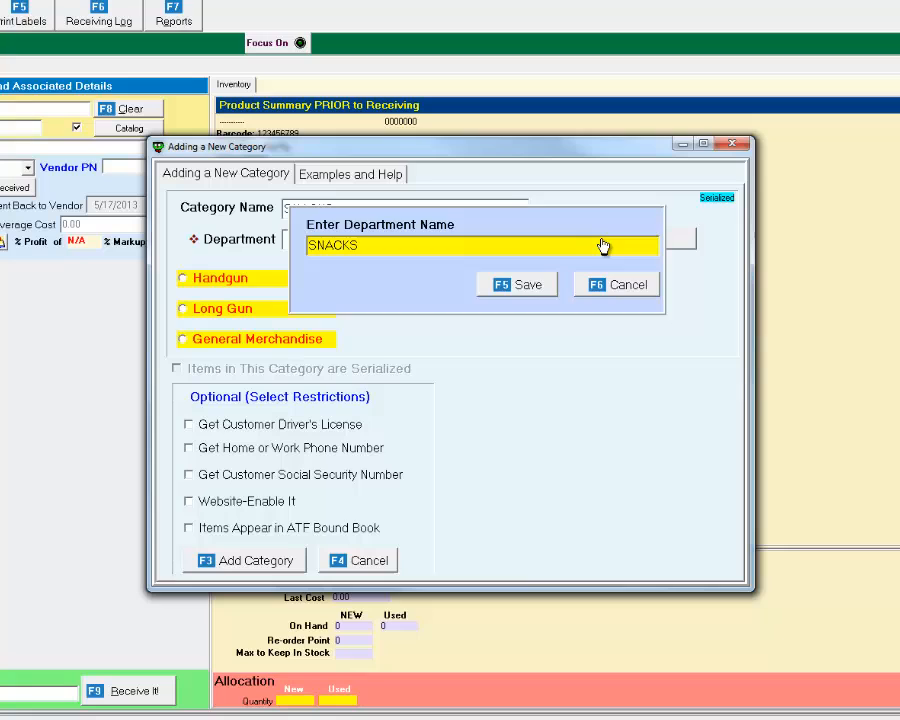
{"action": "left_click", "coordinate": [530, 287]}
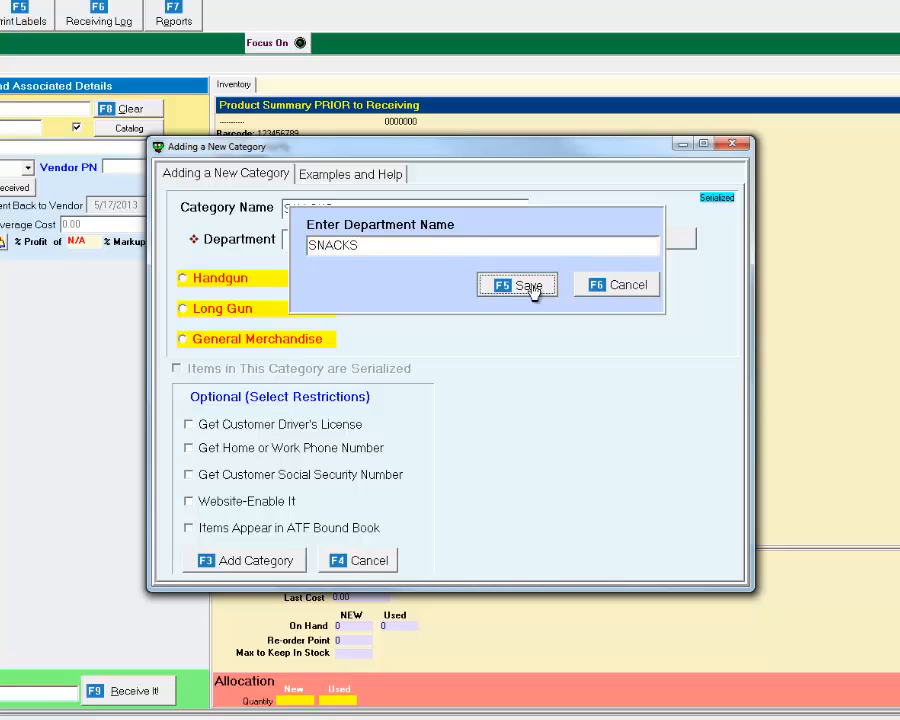
{"action": "left_click", "coordinate": [287, 565]}
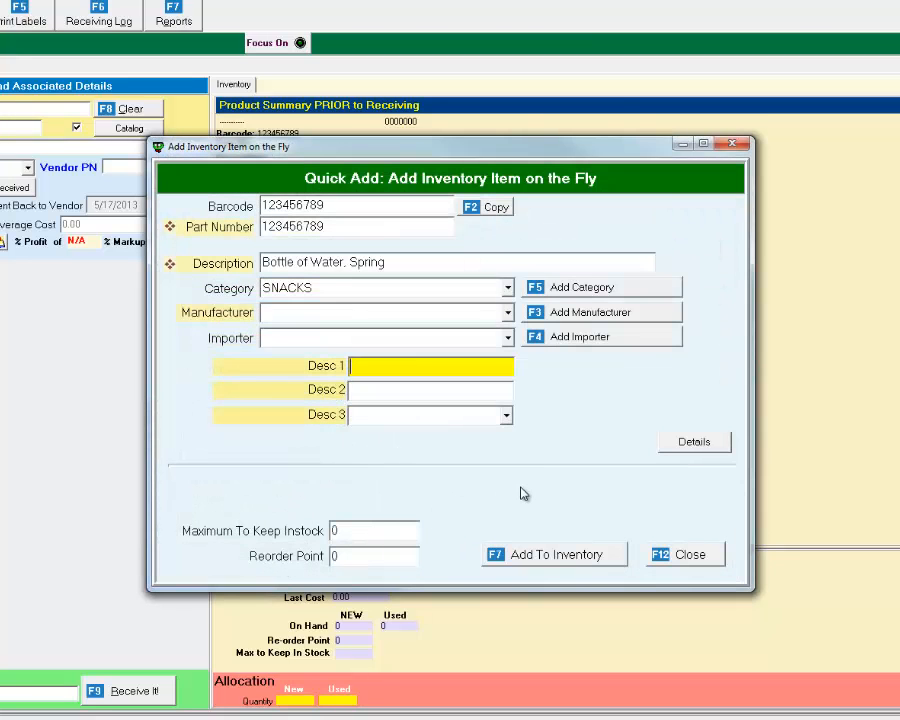
Set the item's maximum to keep in stock to 20.
{"action": "left_click", "coordinate": [398, 537]}
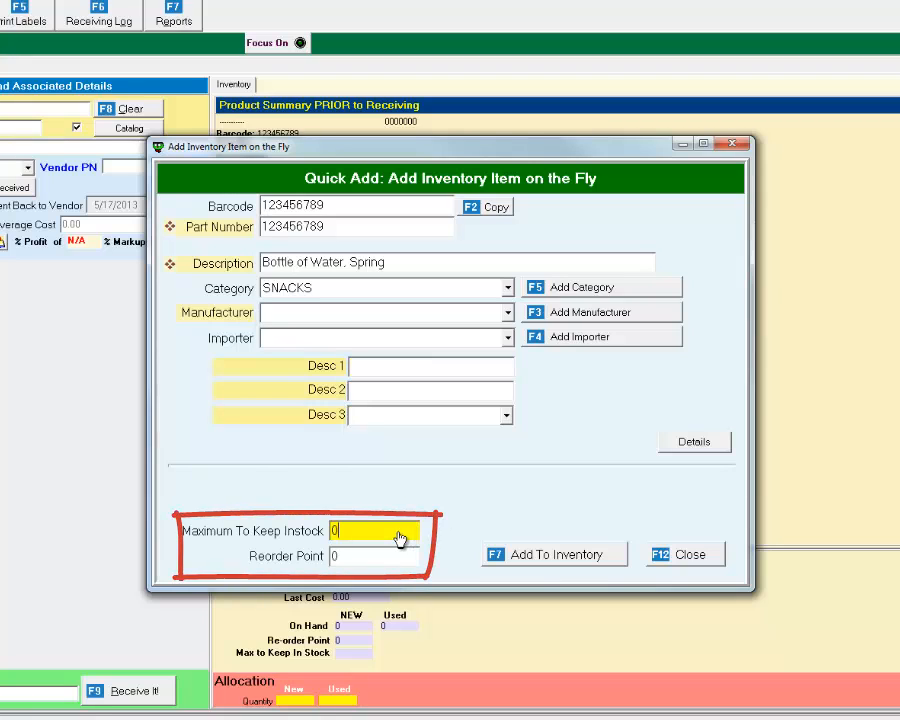
{"action": "key", "text": "BackSpace"}
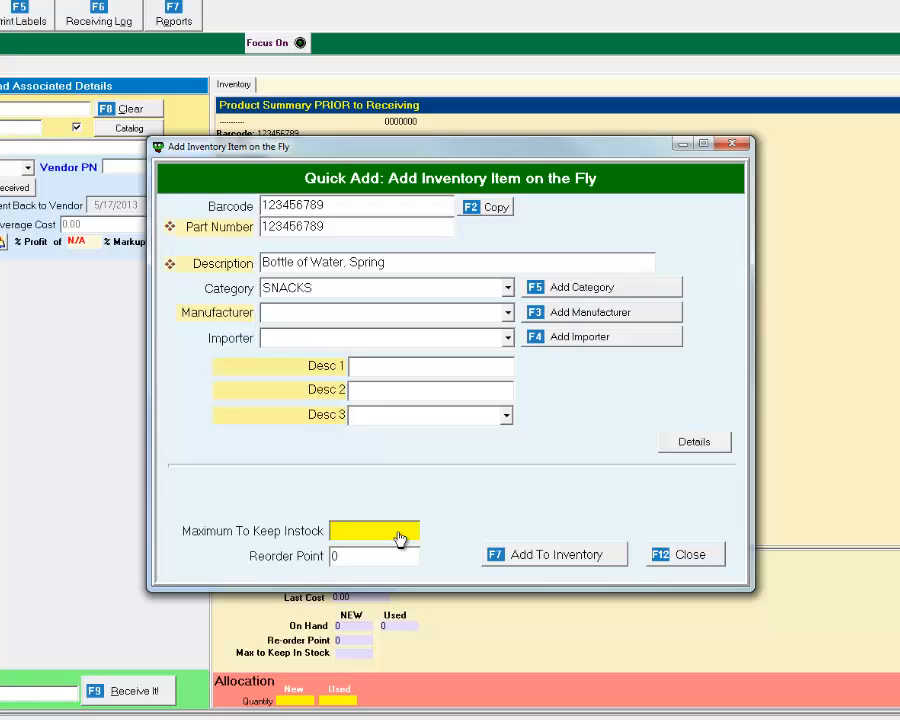
{"action": "type", "text": "20"}
Set the reorder point to 10 and add the spring water bottle to inventory.
{"action": "left_click", "coordinate": [351, 559]}
{"action": "key", "text": "BackSpace"}
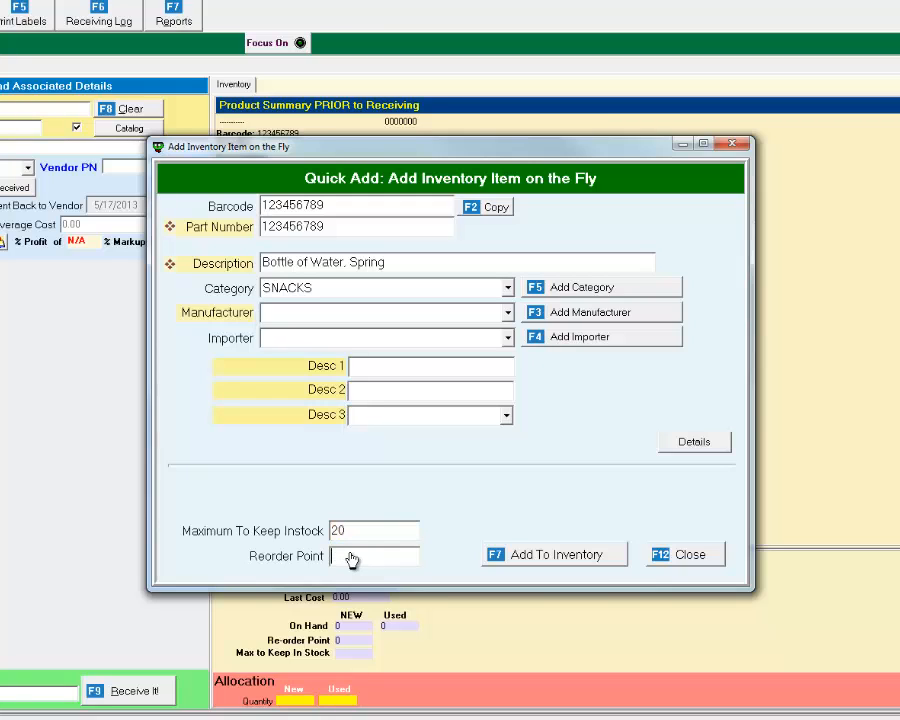
{"action": "type", "text": "10"}
{"action": "left_click", "coordinate": [375, 541]}
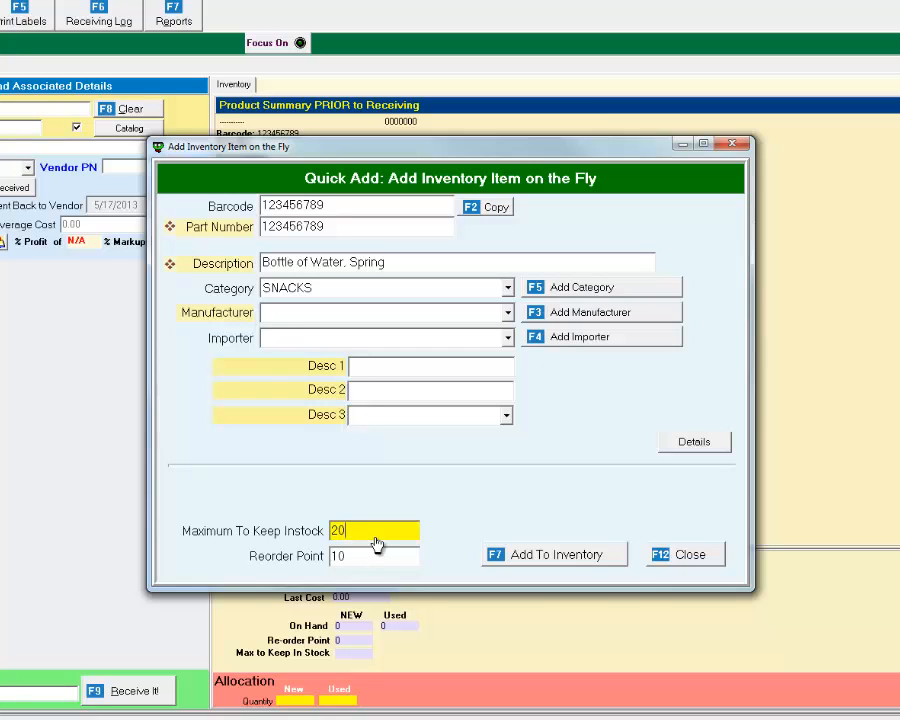
{"action": "left_click", "coordinate": [373, 567]}
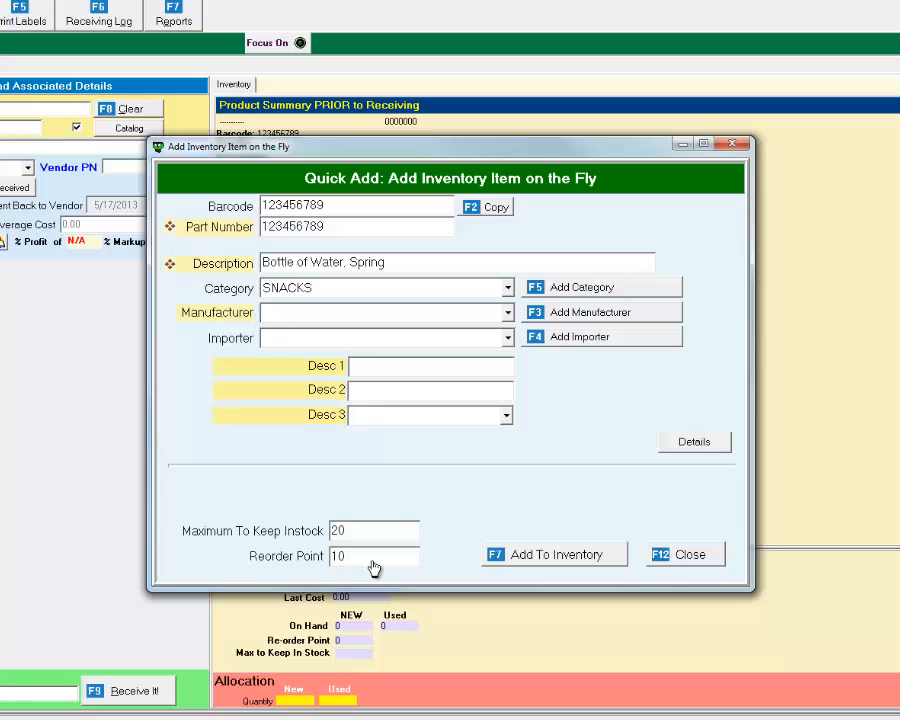
{"action": "double_click", "coordinate": [373, 563]}
{"action": "left_click", "coordinate": [373, 563]}
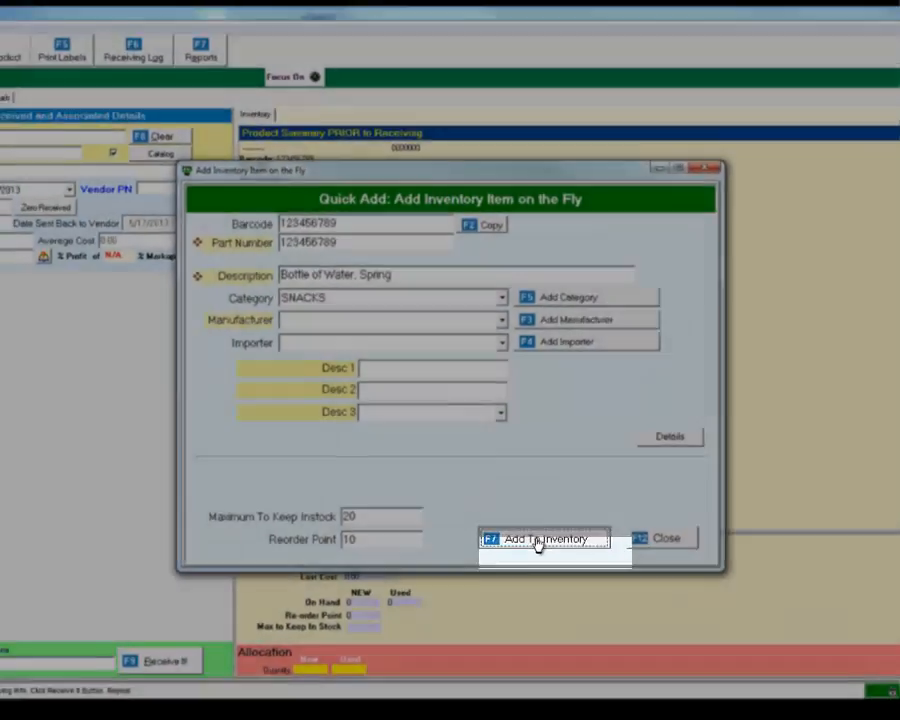
{"action": "left_click", "coordinate": [540, 555]}
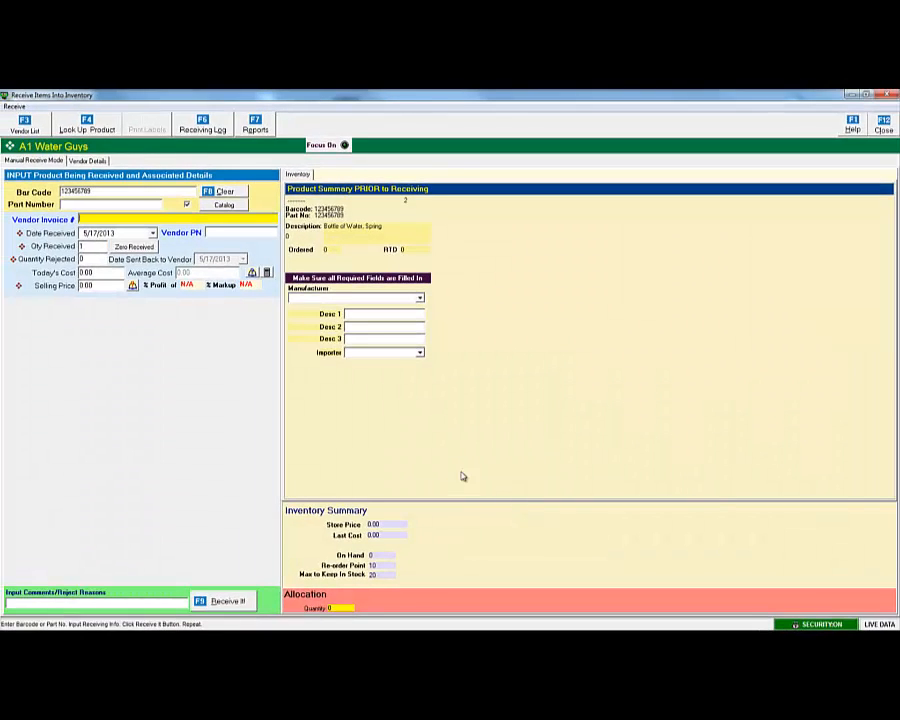
Receive 5 water bottles at today's cost 1.00 with a selling price of 25.
{"action": "left_click", "coordinate": [88, 247]}
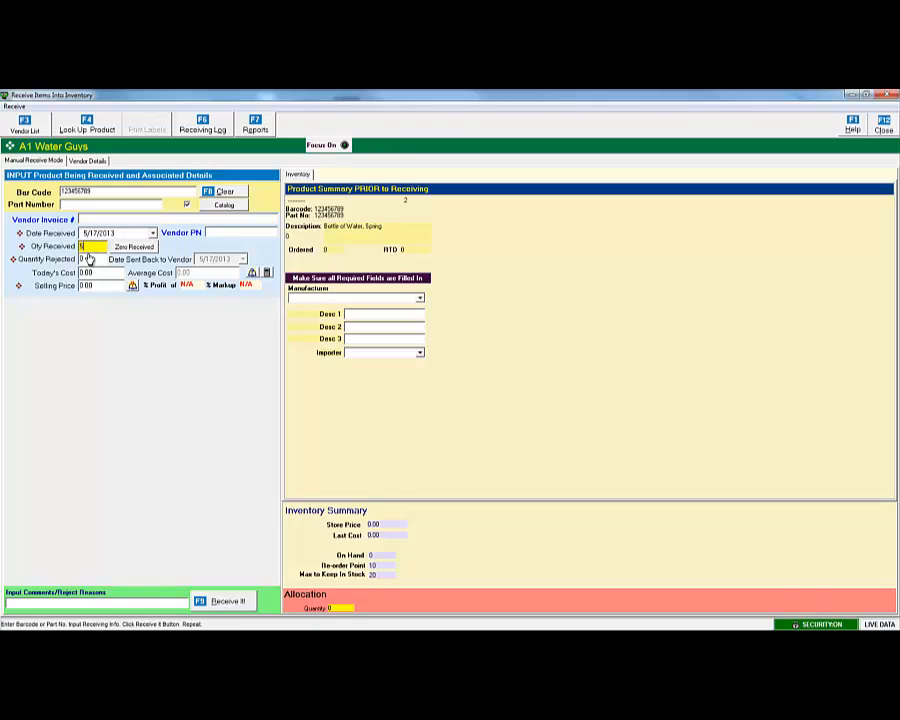
{"action": "type", "text": "5"}
{"action": "left_click", "coordinate": [108, 273]}
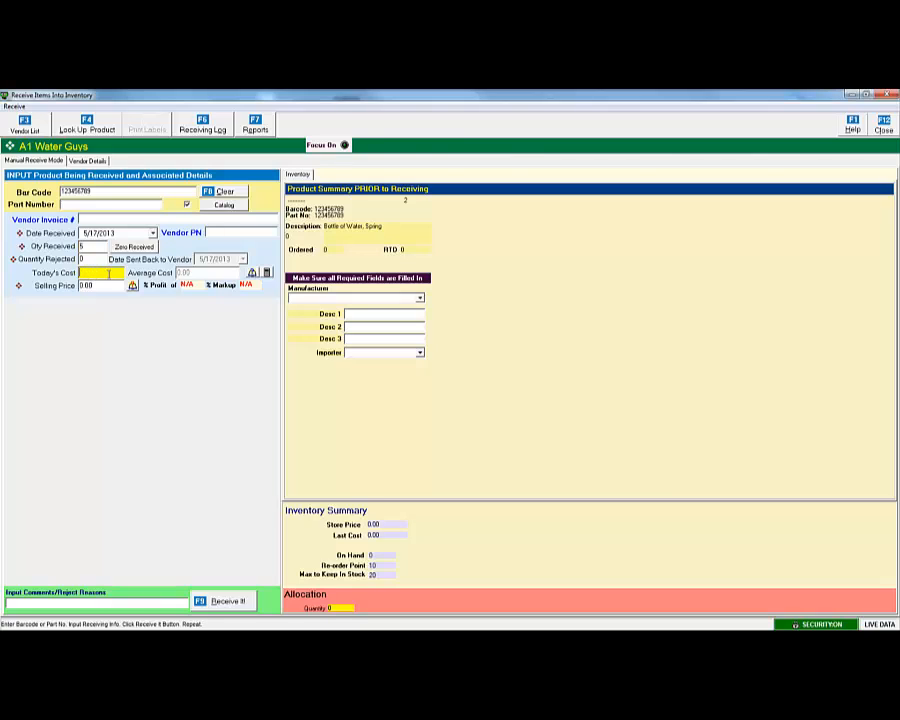
{"action": "type", "text": "1"}
{"action": "key", "text": "Tab"}
{"action": "type", "text": "25"}
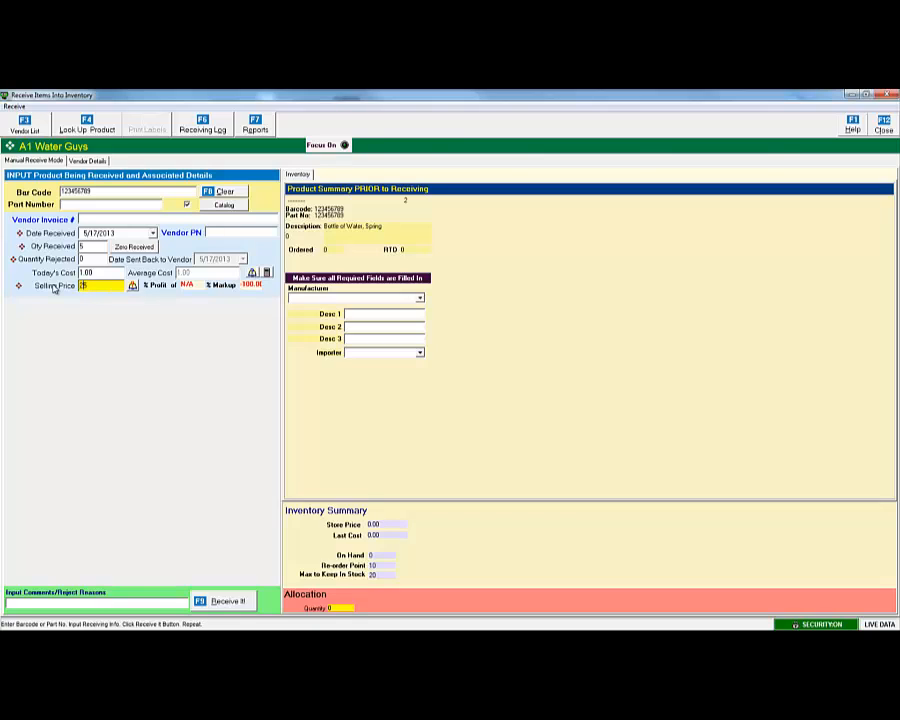
{"action": "left_click", "coordinate": [222, 600]}
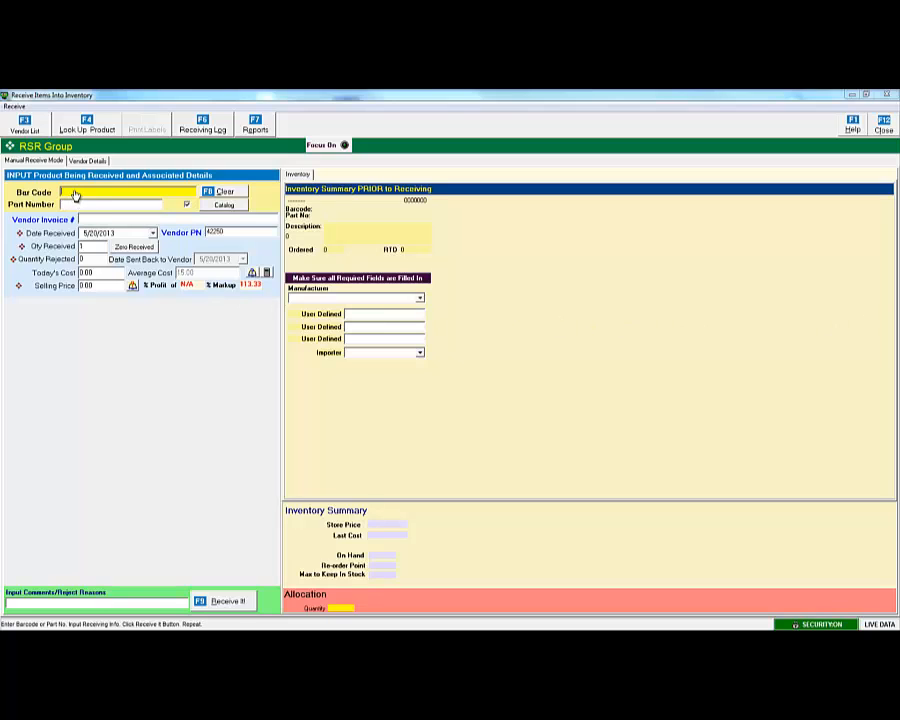
{"action": "type", "text": "022188146499"}
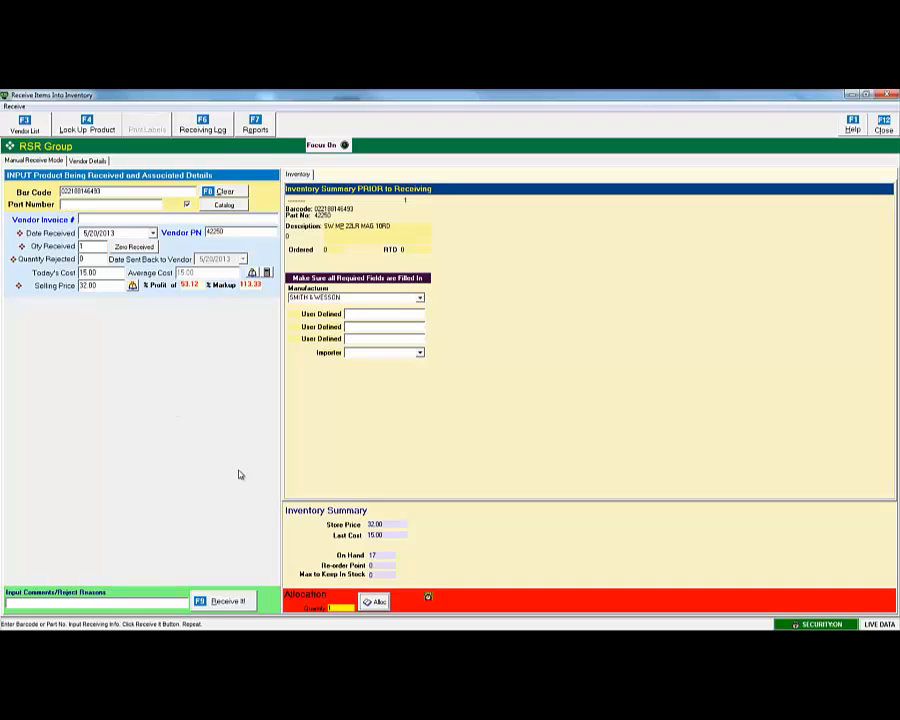
{"action": "left_click", "coordinate": [375, 605]}
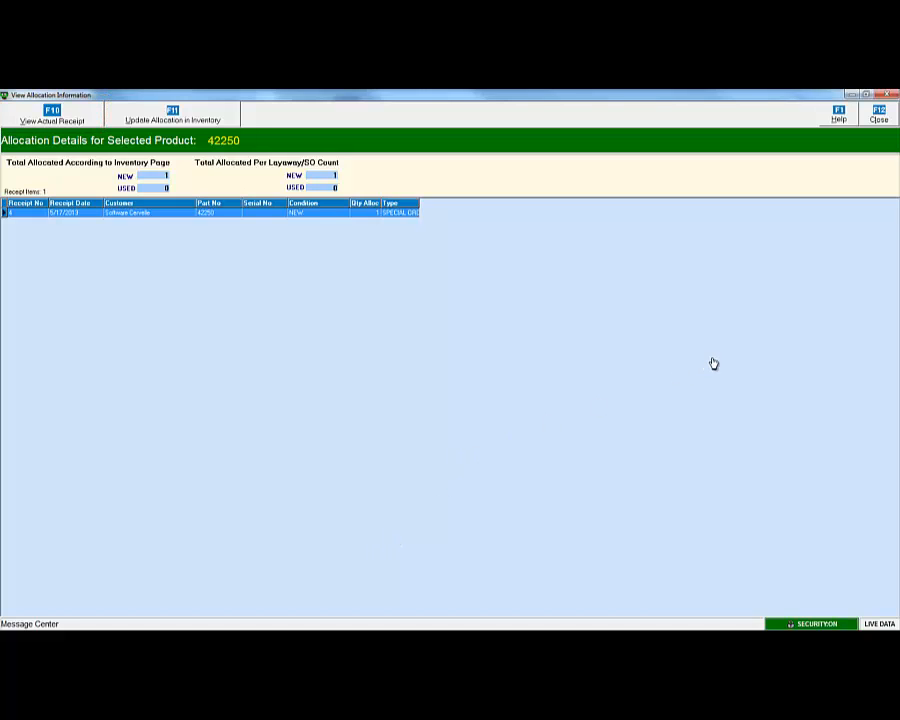
{"action": "left_click", "coordinate": [883, 118]}
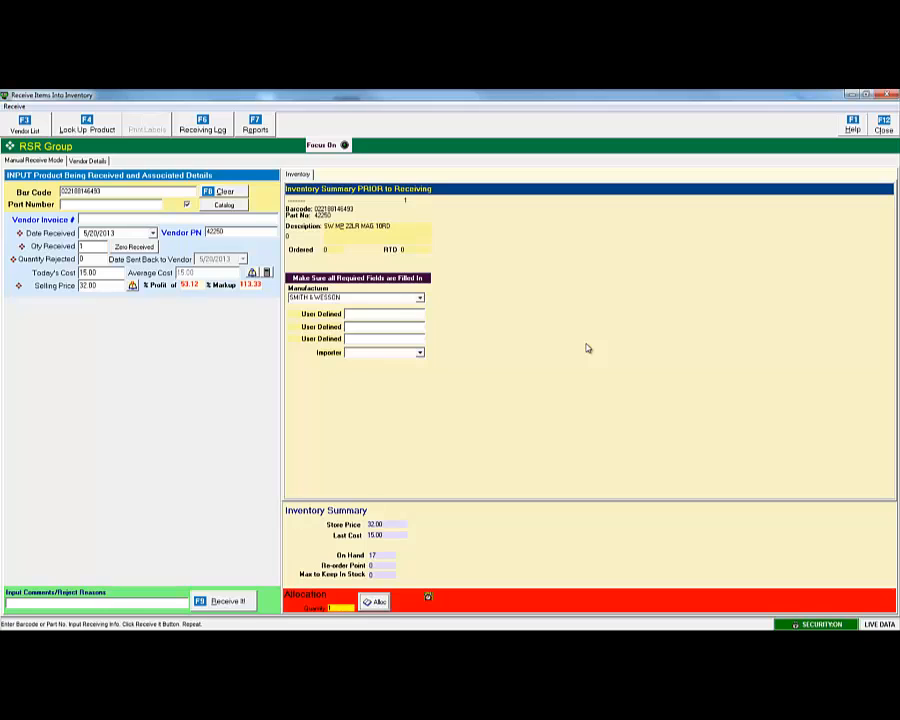
Enter vendor invoice 4321 and keep 5/20/2013 as the received date.
{"action": "left_click", "coordinate": [97, 222]}
{"action": "type", "text": "4"}
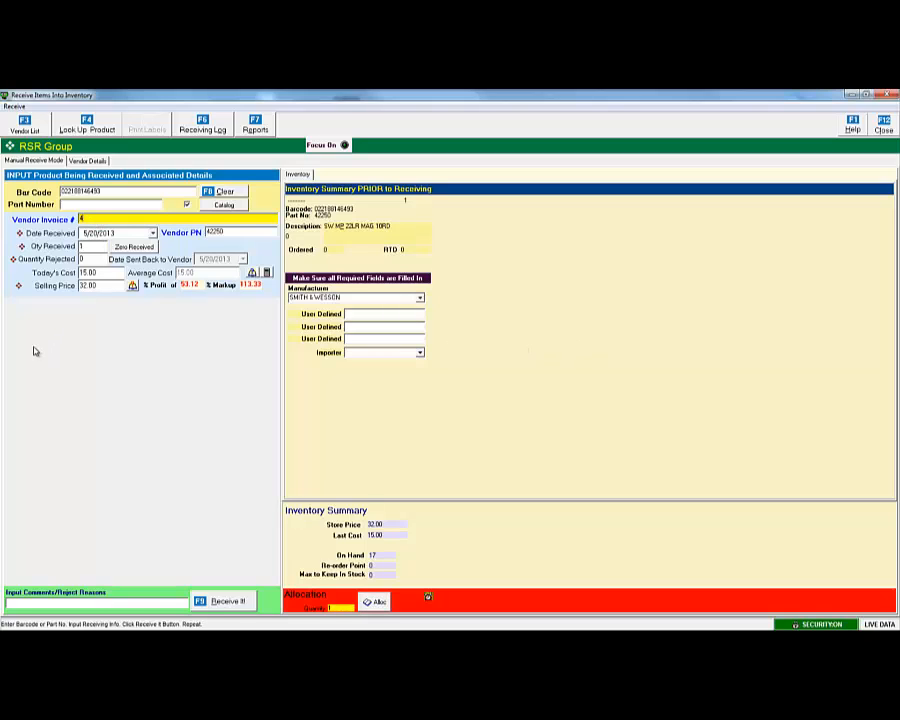
{"action": "type", "text": "321"}
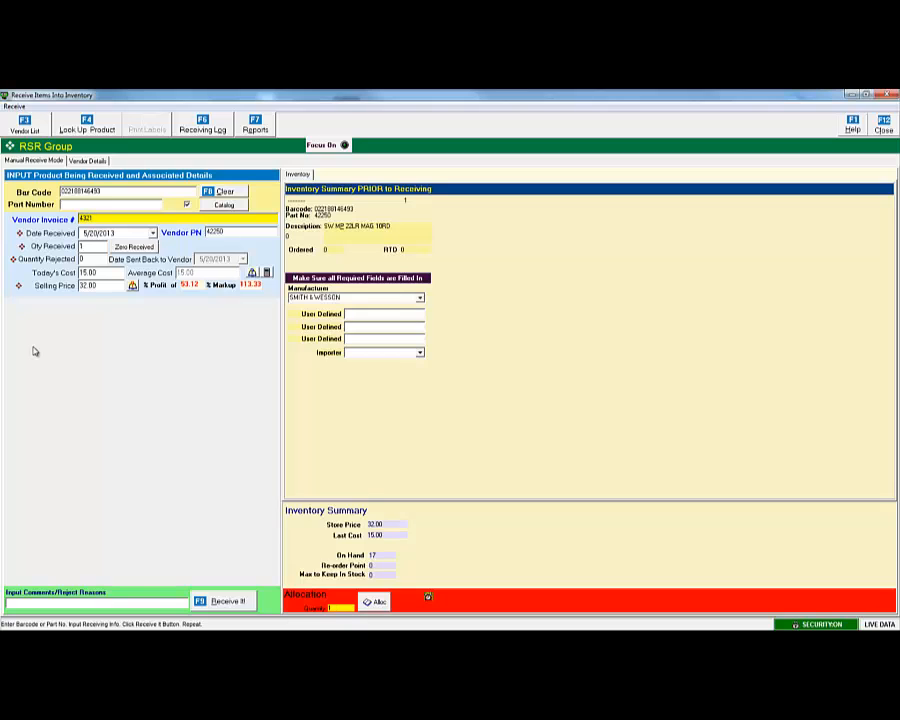
{"action": "left_click", "coordinate": [153, 233]}
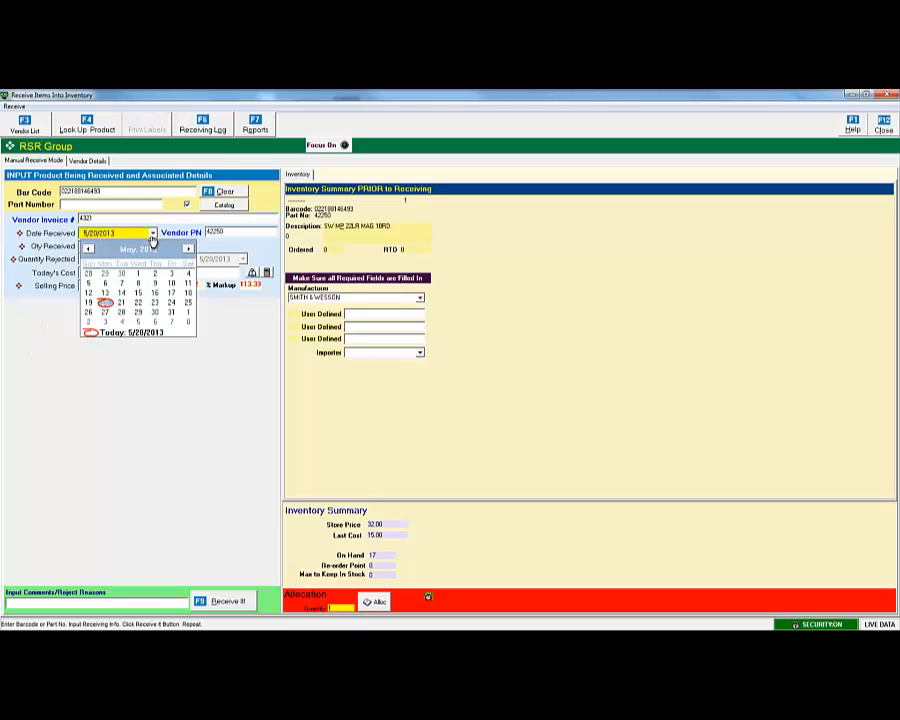
{"action": "left_click", "coordinate": [105, 304]}
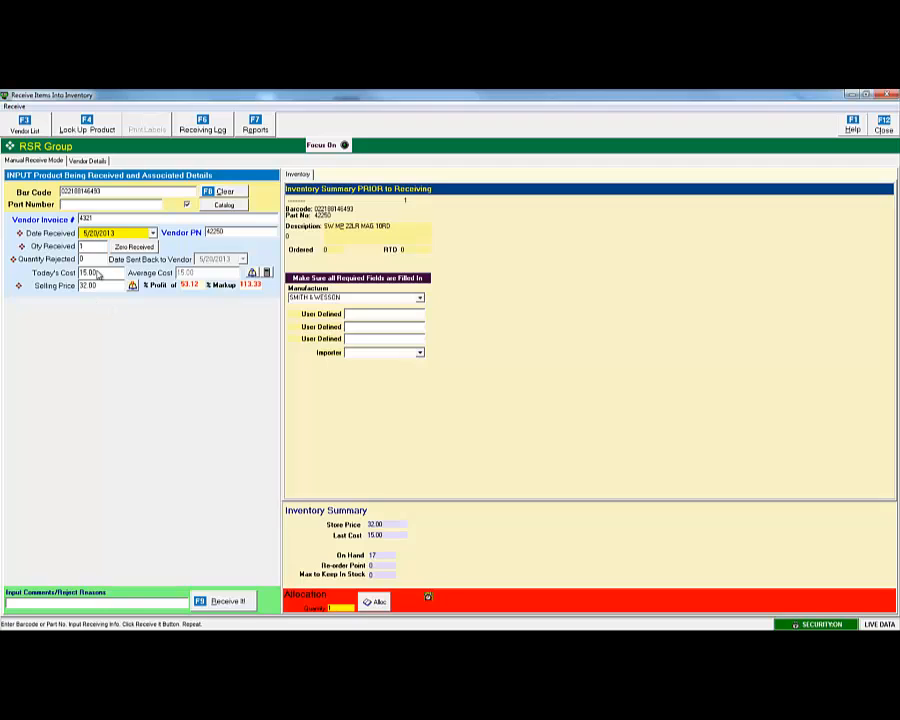
Receive 8 units of part 42250 with 2 rejected at cost 15.00.
{"action": "left_click", "coordinate": [95, 260]}
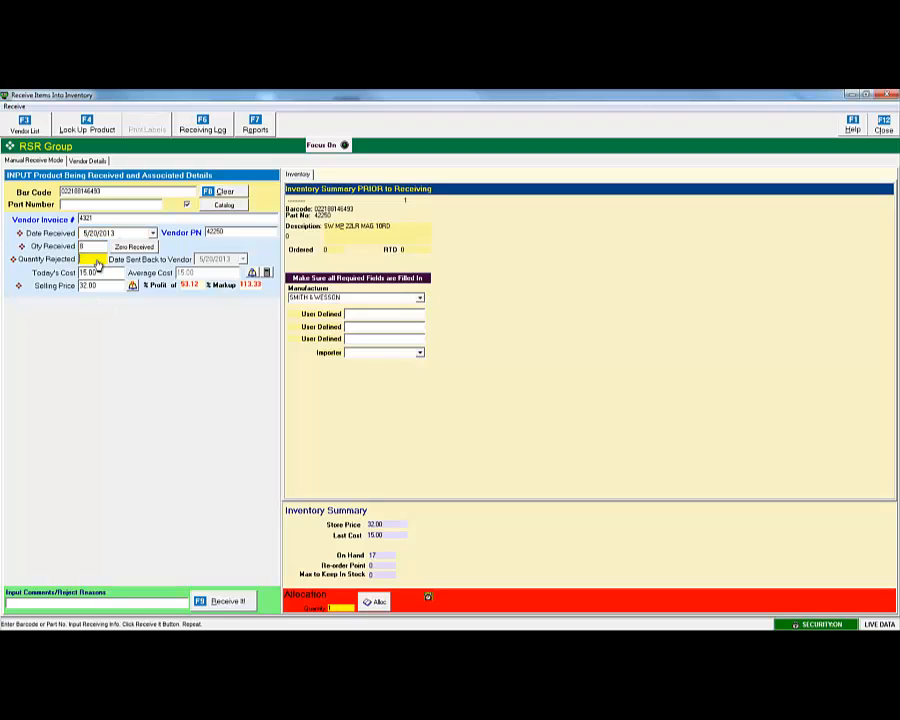
{"action": "type", "text": "2"}
{"action": "key", "text": "Tab"}
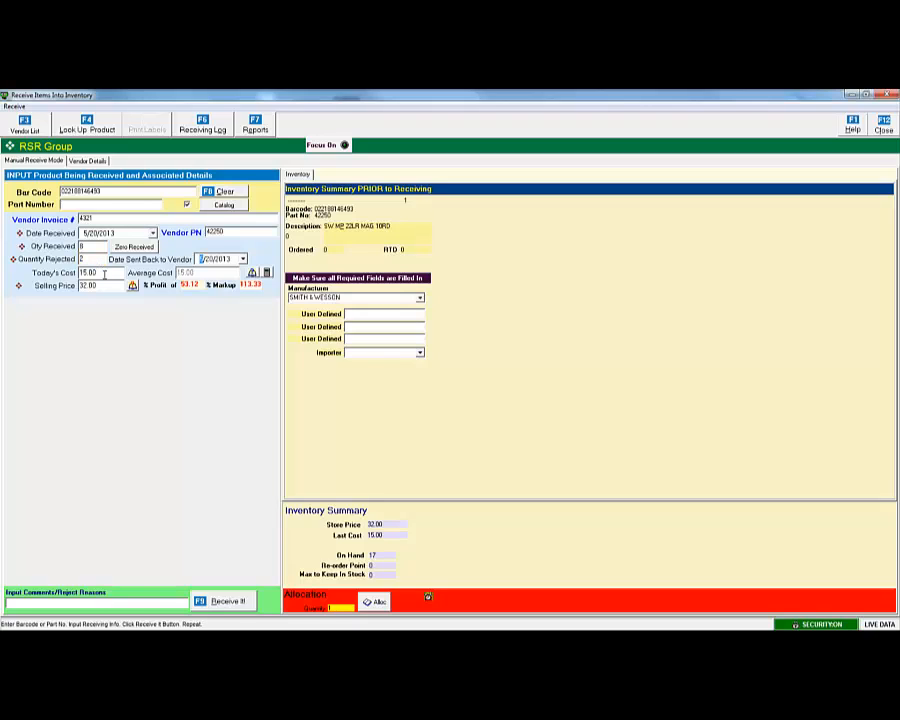
{"action": "left_click", "coordinate": [104, 274]}
{"action": "key", "text": "Tab"}
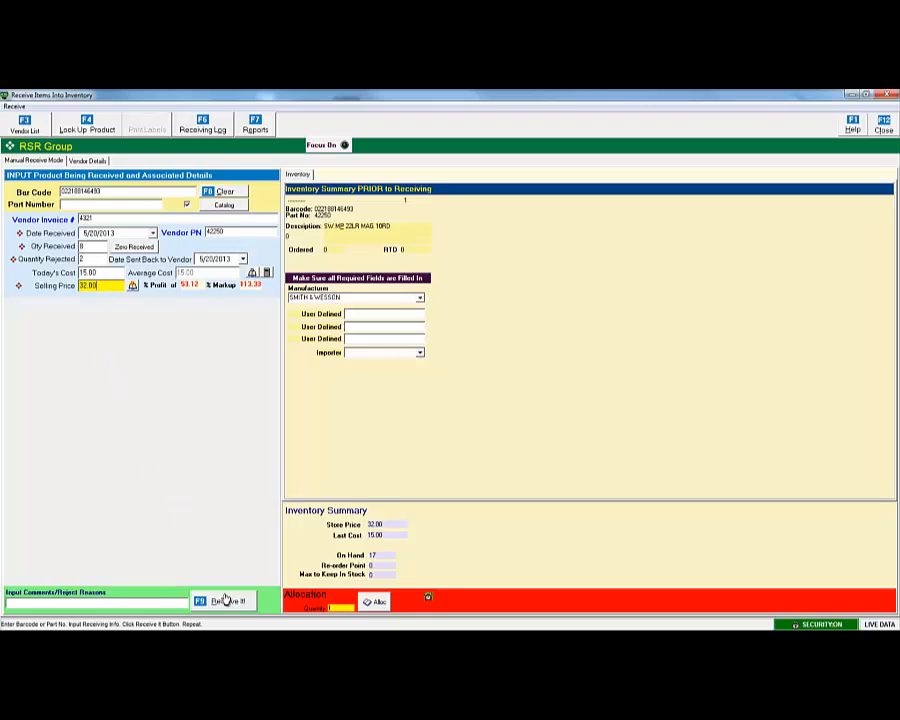
{"action": "left_click", "coordinate": [228, 602]}
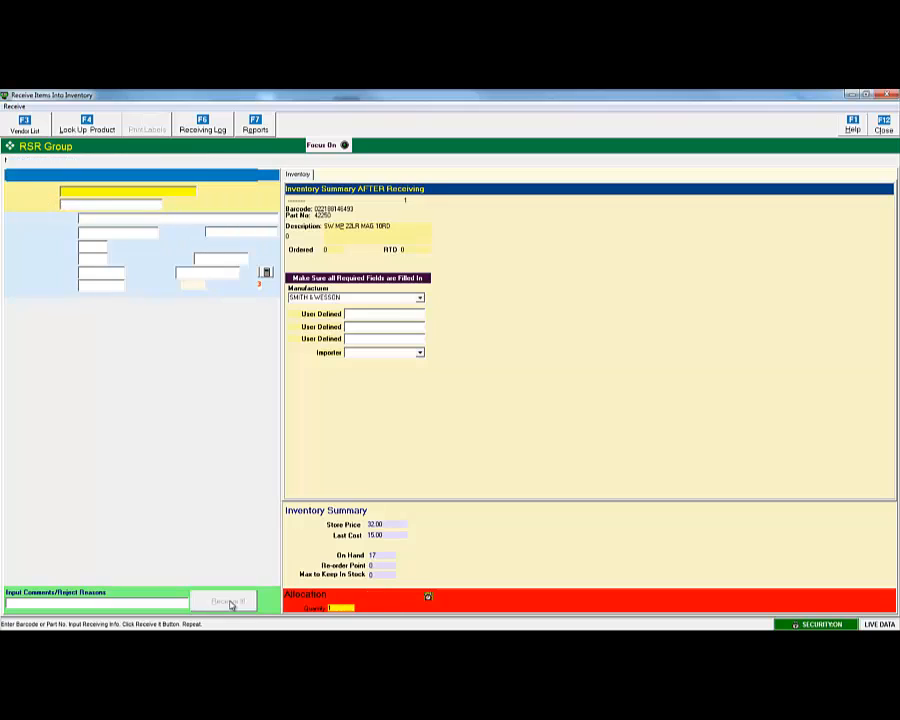